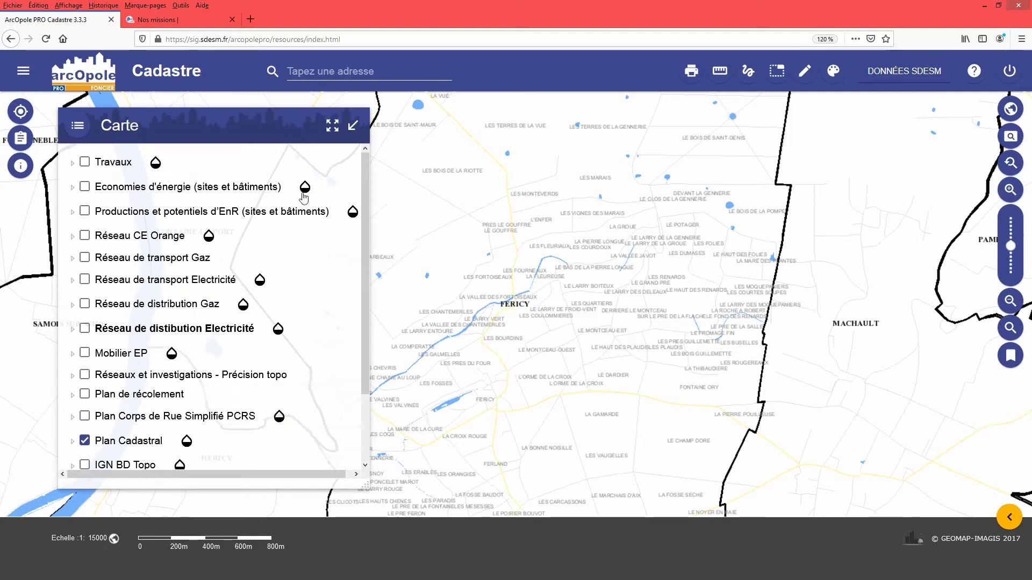
Switch on the Environnement layer group and expand it to list its layers.
scroll(369, 205, down, 2)
click(82, 433)
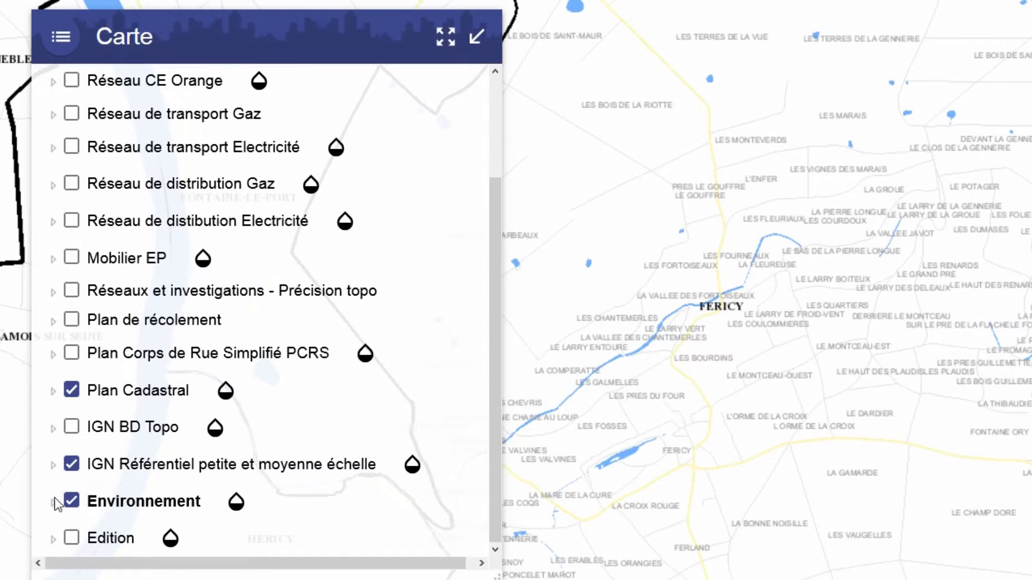
click(52, 503)
scroll(137, 449, down, 3)
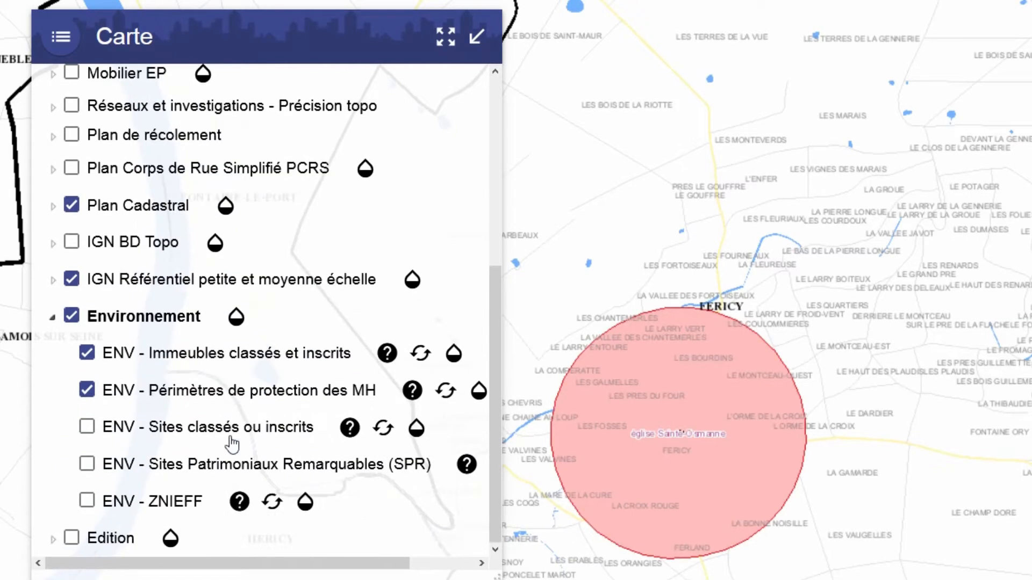
Display the ENV layers Sites classés ou inscrits, Sites Patrimoniaux Remarquables (SPR) and ZNIEFF on the map.
click(86, 427)
click(86, 463)
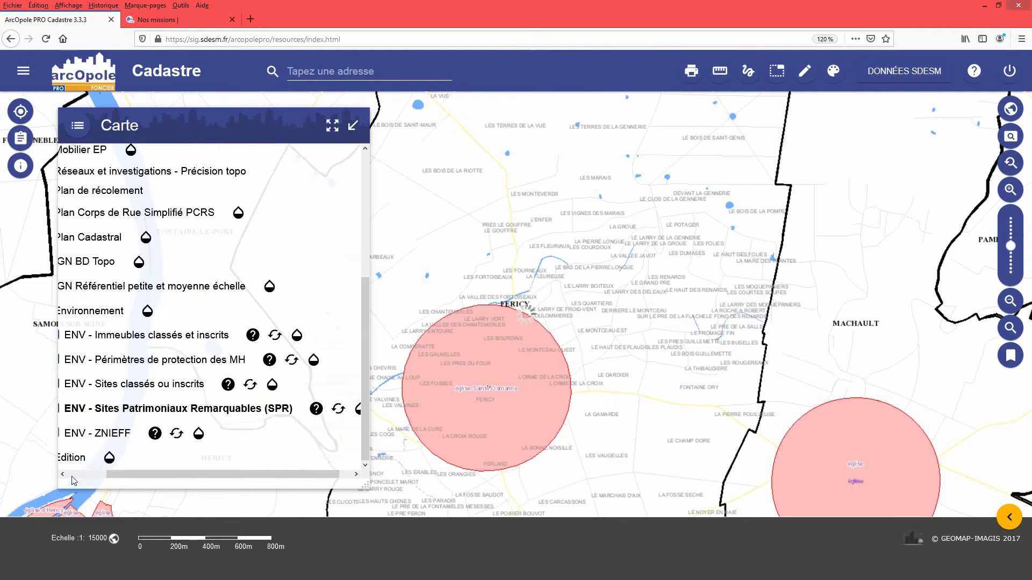
click(74, 479)
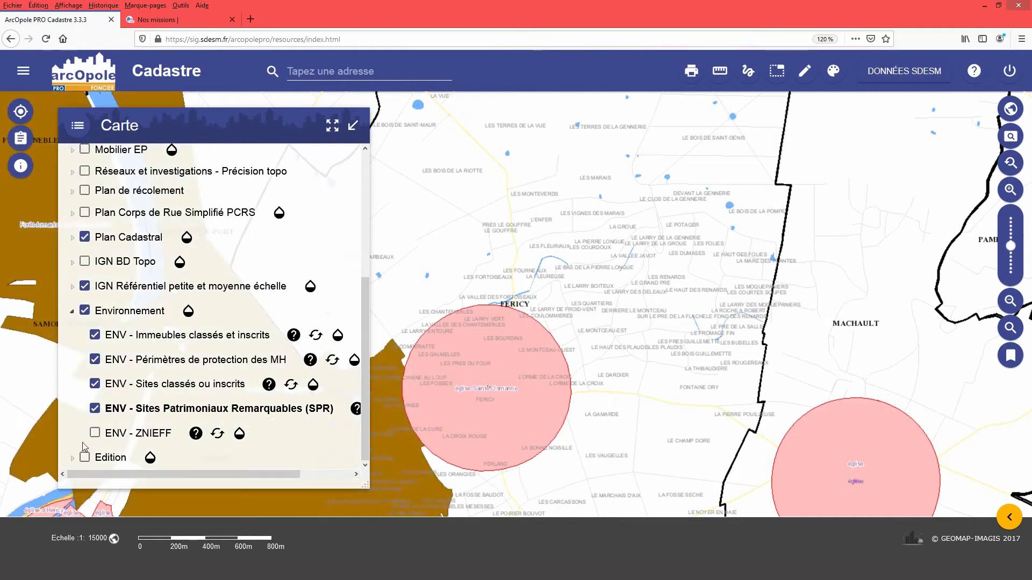
click(95, 433)
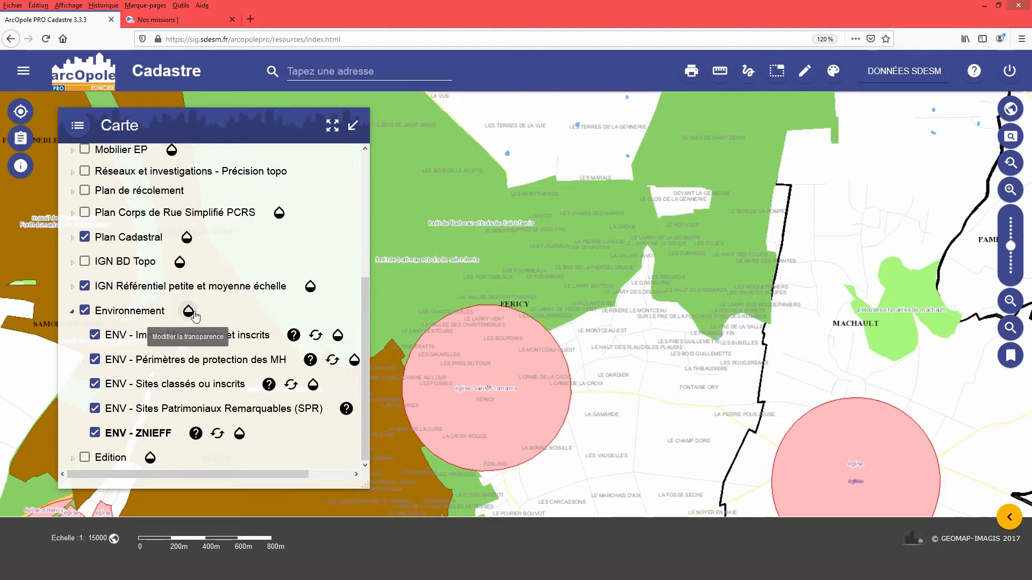
Make the Environnement group semi-transparent and adjust the individual transparency of Immeubles classés et inscrits and Périmètres de protection des MH.
click(193, 314)
drag(289, 337, 248, 337)
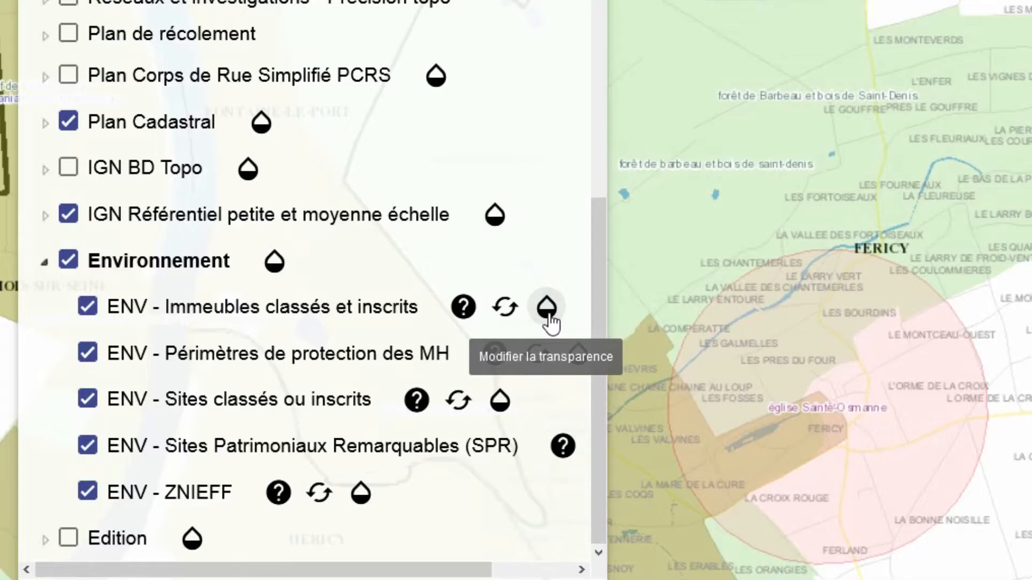
click(565, 307)
drag(666, 355, 734, 352)
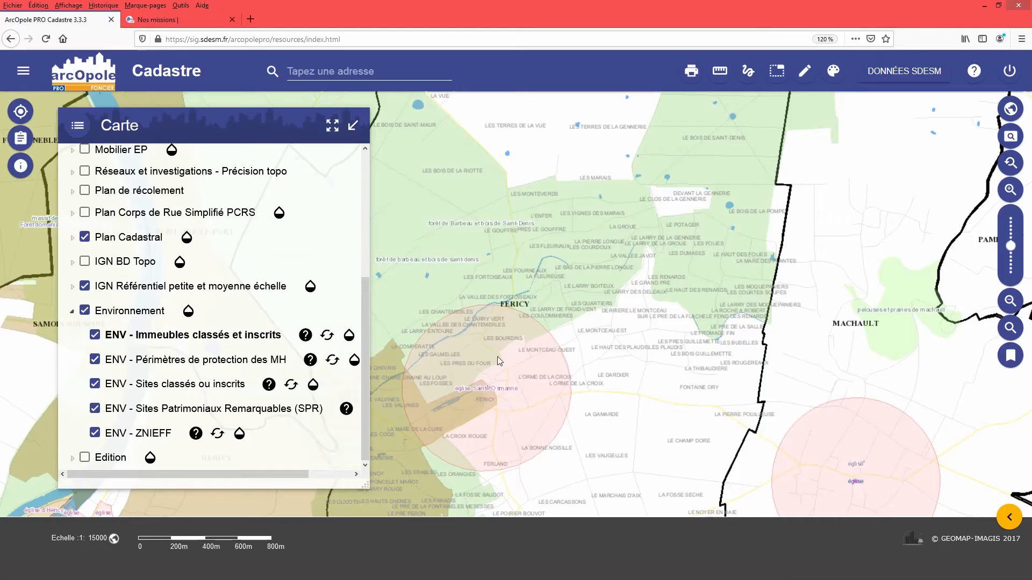
click(353, 360)
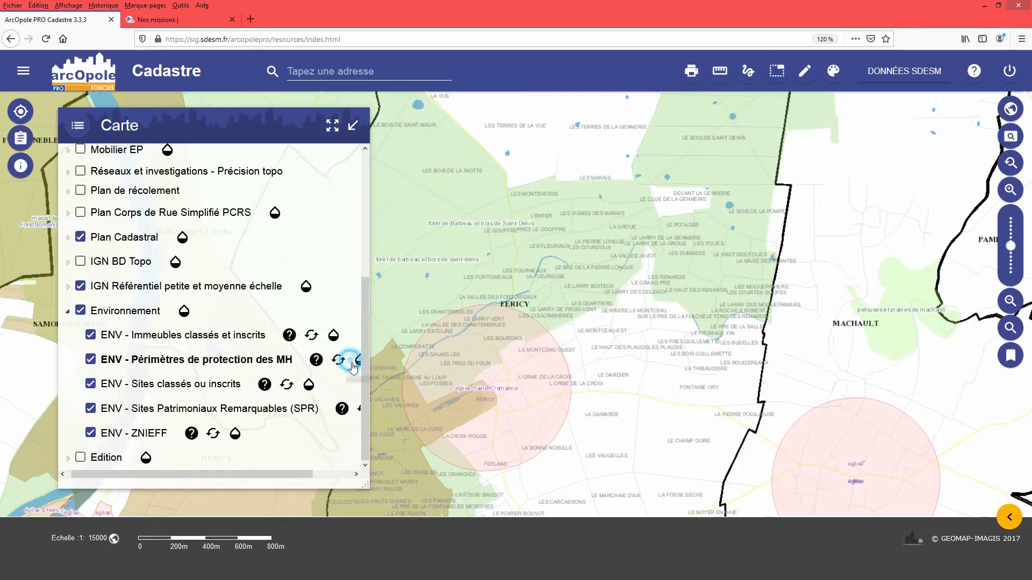
drag(413, 382, 442, 382)
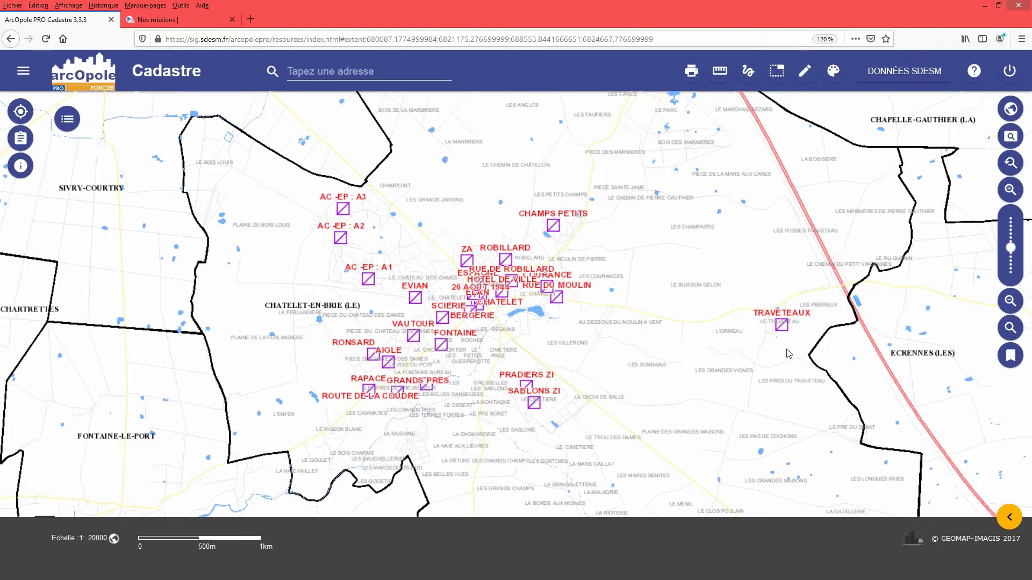
Show the map's layer list and choose EP - Armoires as the layer for thematic cartography.
click(67, 119)
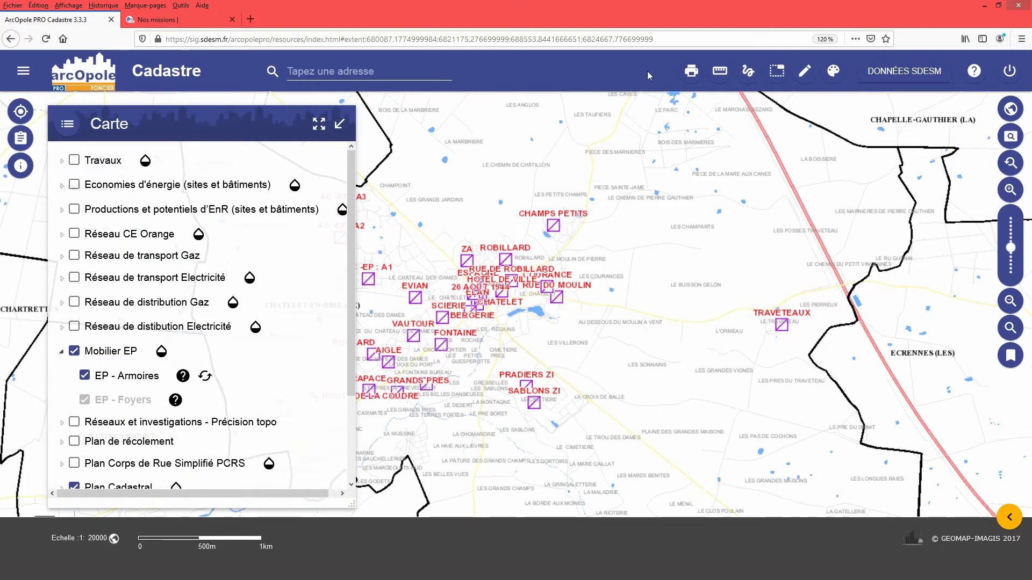
click(834, 71)
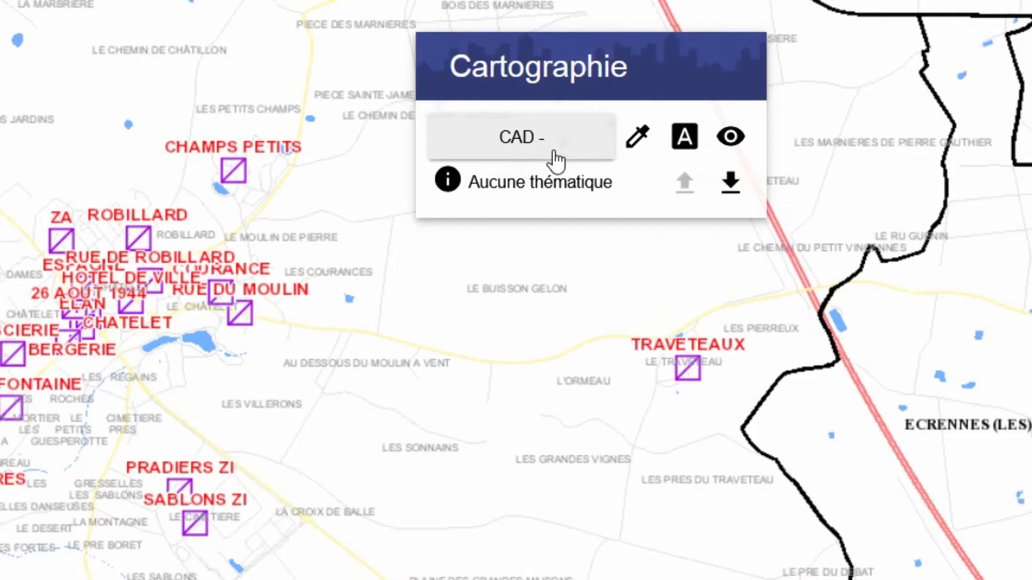
click(555, 156)
drag(913, 433, 913, 433)
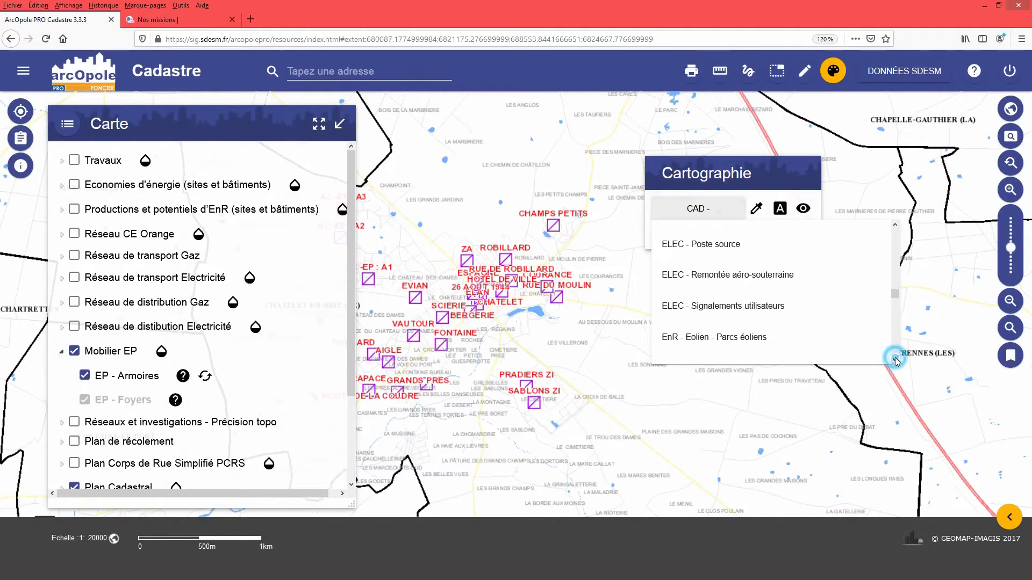
drag(895, 359, 894, 360)
click(692, 283)
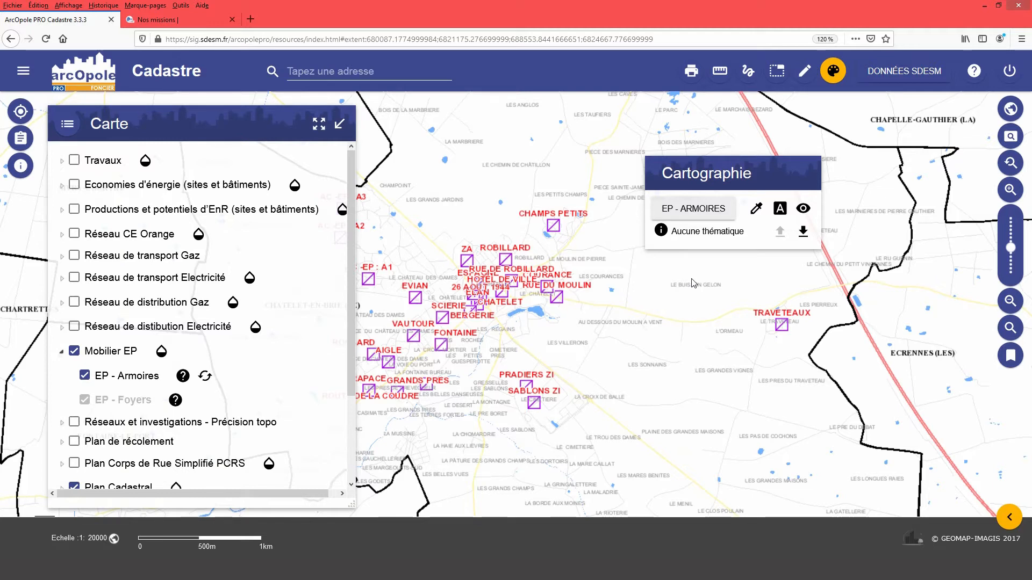
Define a rendering for EP - Armoires, moving the Cartographie and rendering windows away from the centre of the map.
mouse_move(760, 178)
mouse_down()
mouse_move(679, 160)
mouse_move(817, 142)
mouse_move(850, 127)
mouse_up()
click(847, 157)
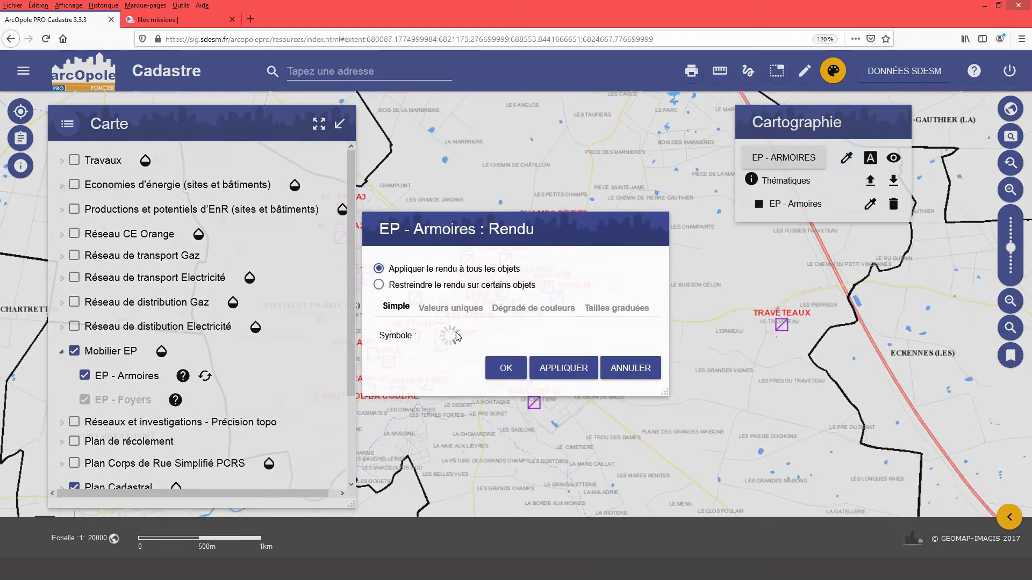
drag(522, 240, 532, 134)
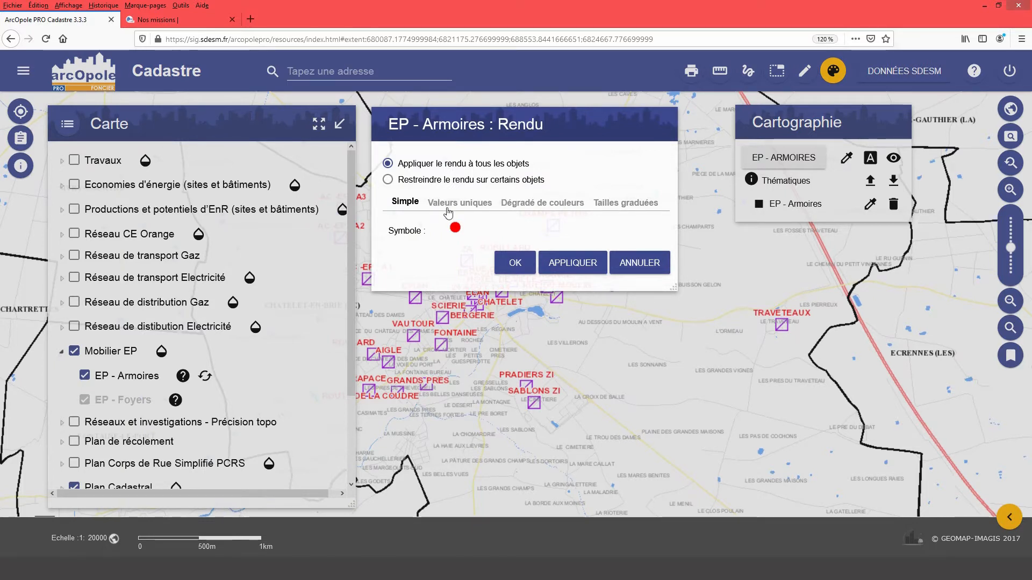
Review the unique-values rendering options and the conditions for restricting the EP - Armoires rendering to certain objects.
click(448, 206)
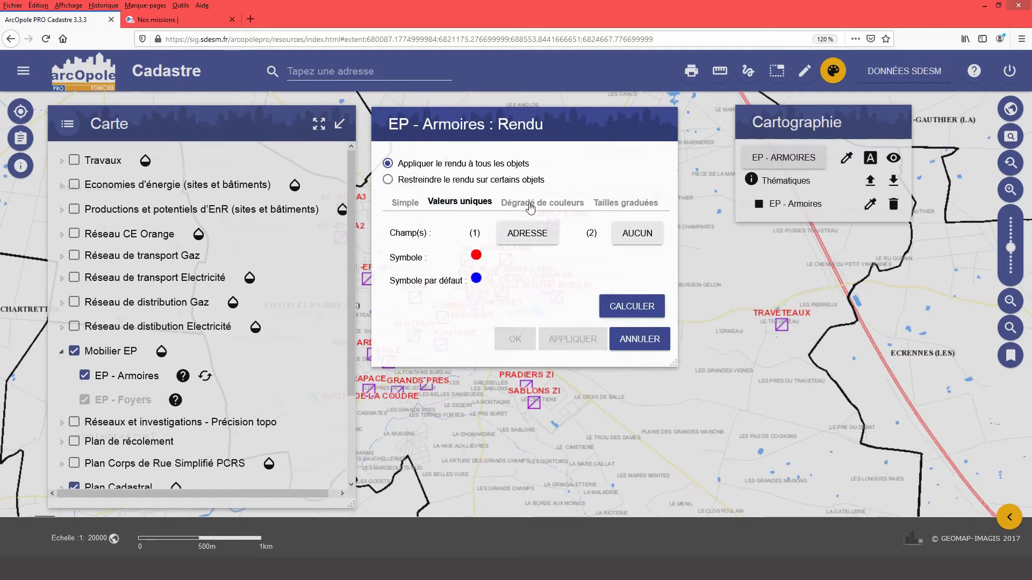
click(402, 201)
click(388, 181)
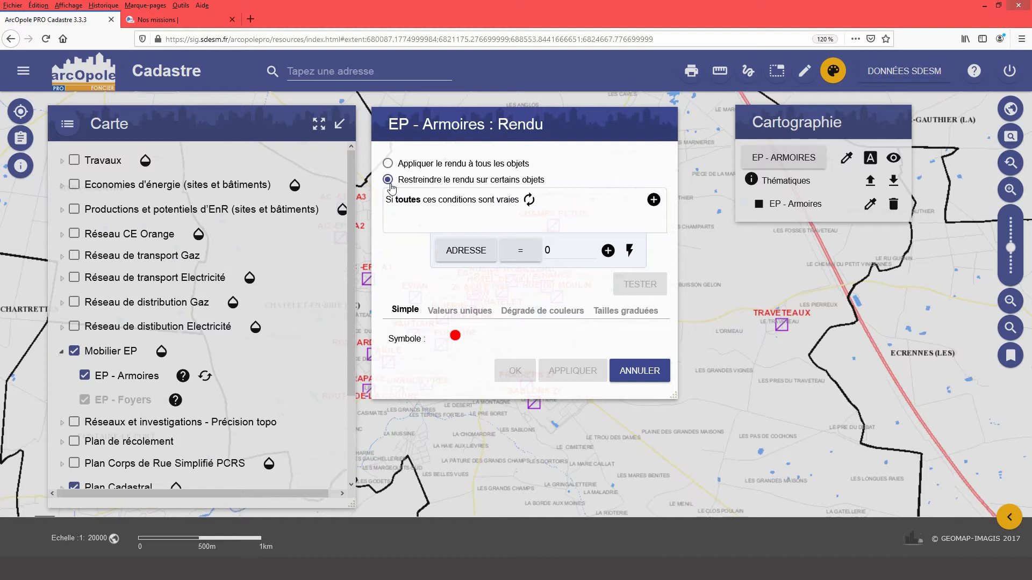
click(388, 164)
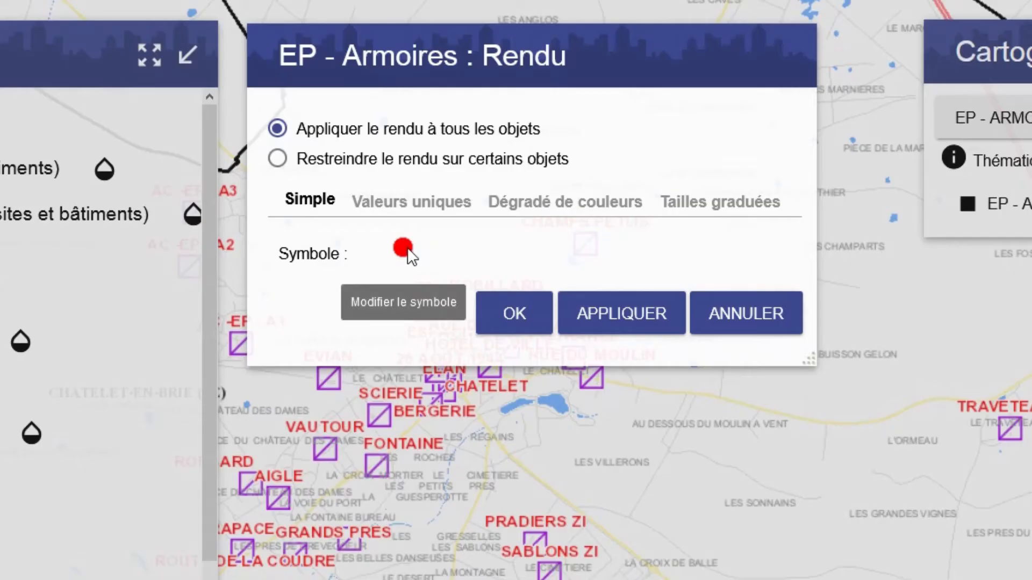
Set the EP - Armoires simple symbol to a purple Carré of size 8 and apply it to all objects.
click(406, 249)
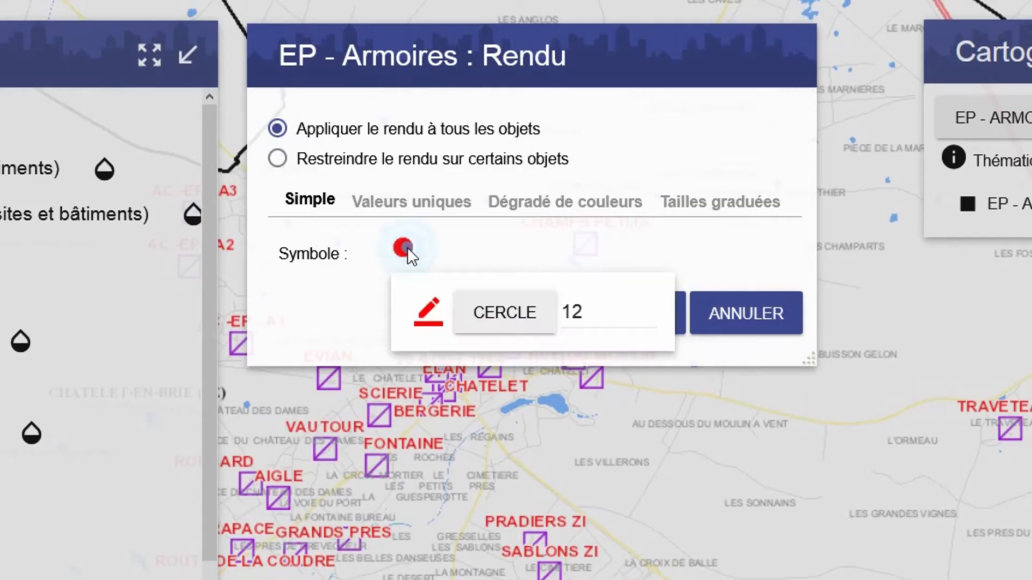
click(490, 315)
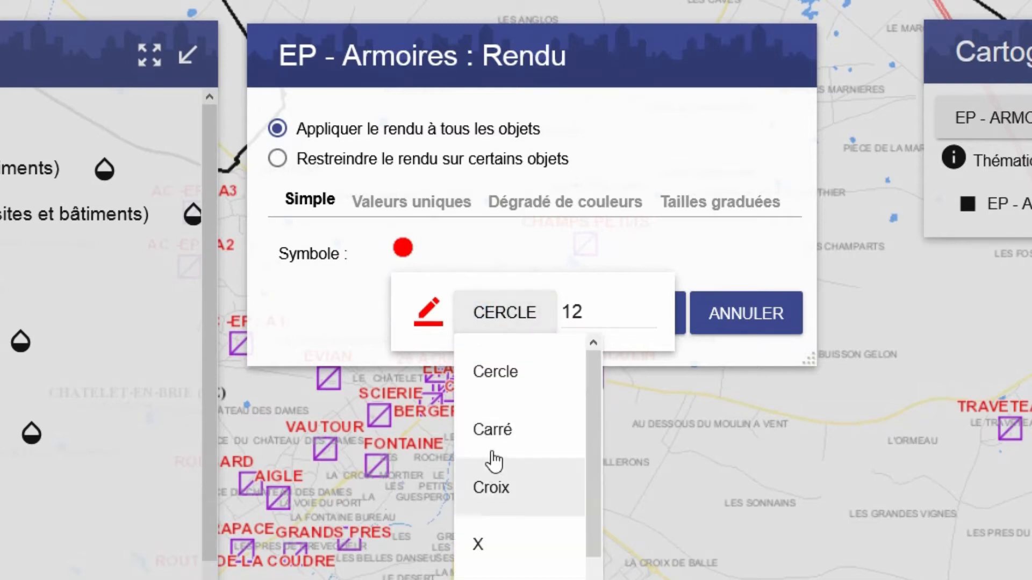
click(493, 432)
click(435, 316)
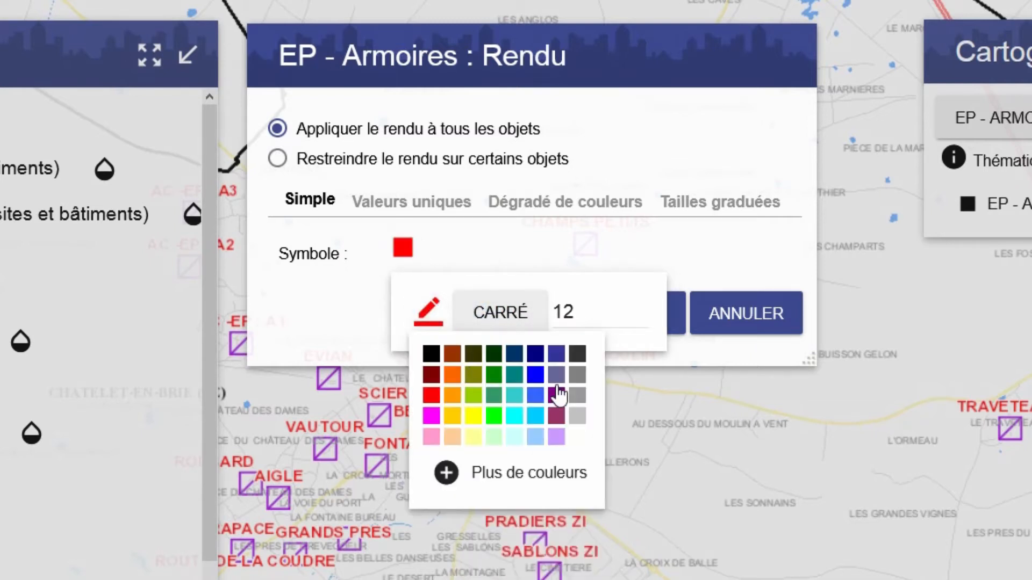
click(556, 395)
drag(575, 314, 557, 313)
text(8)
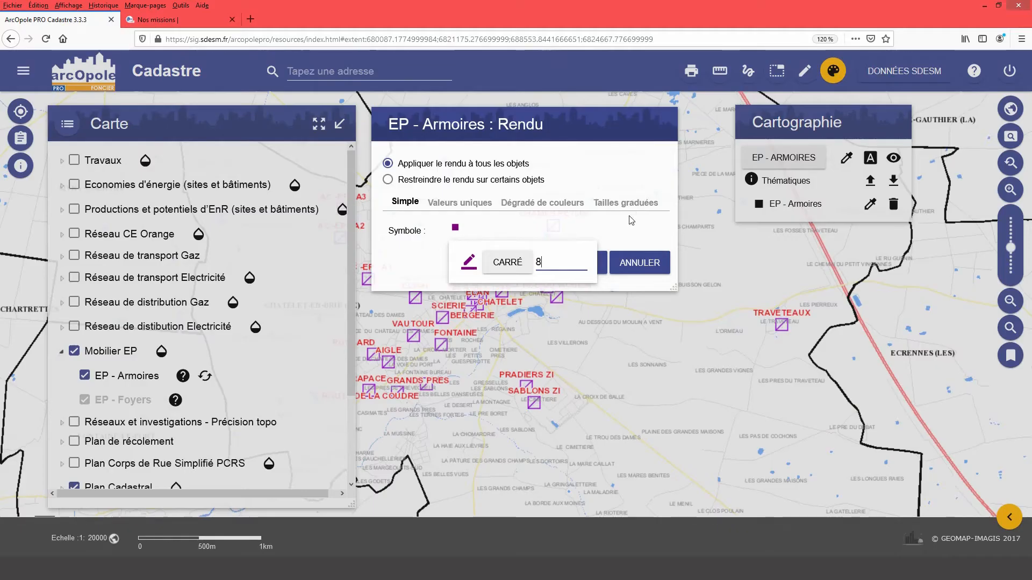
click(712, 264)
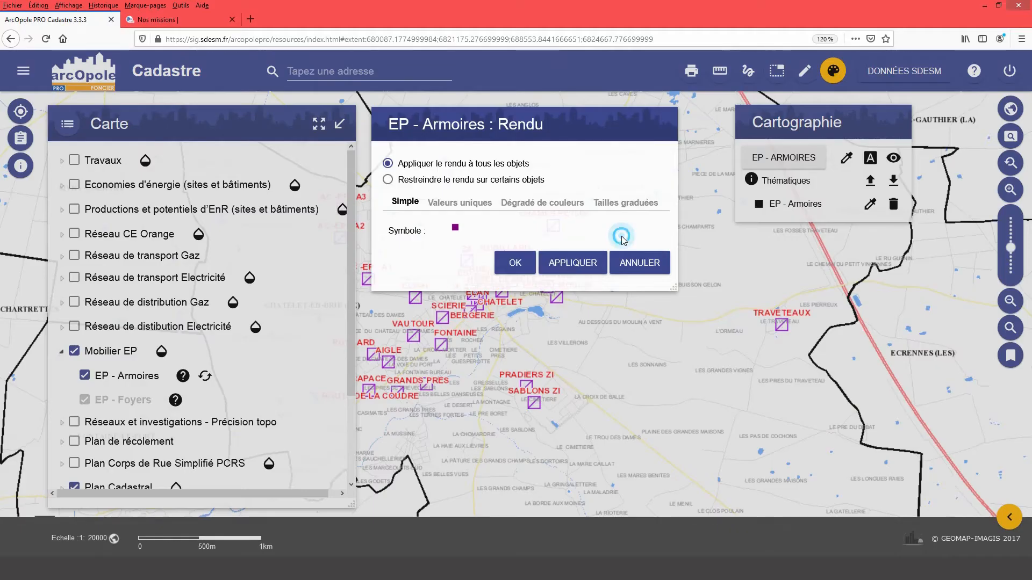
click(583, 263)
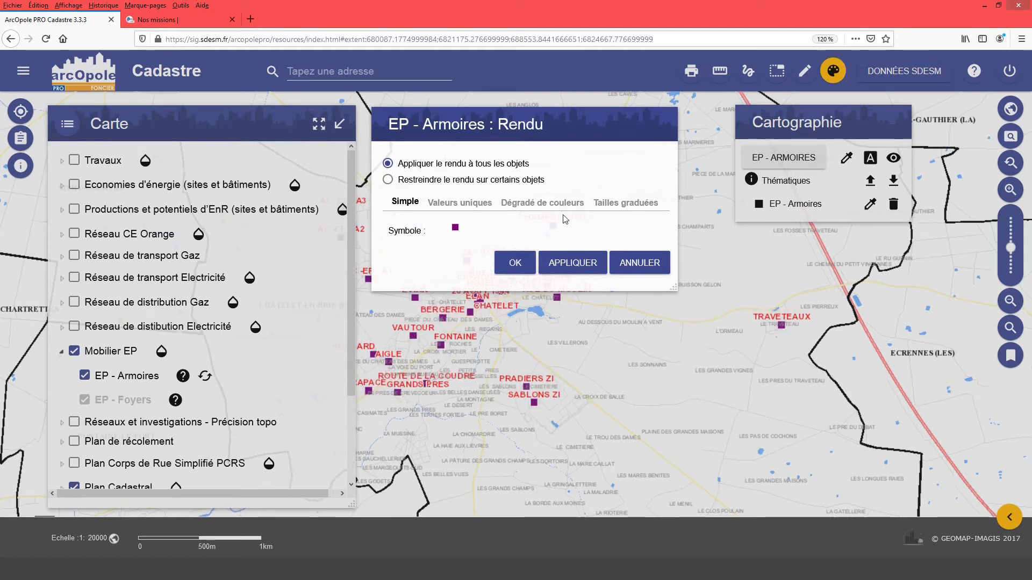
click(514, 262)
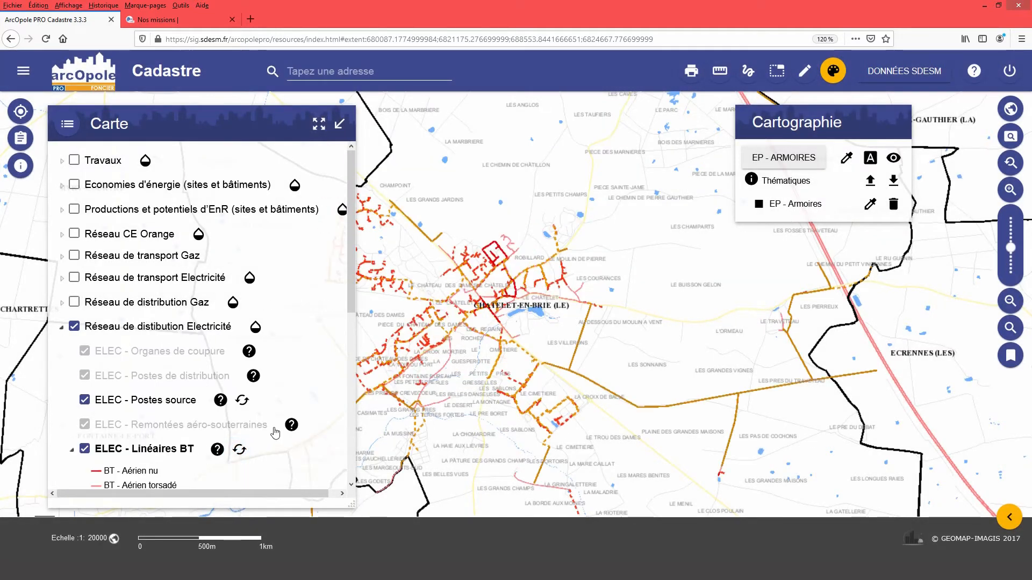
Define a simple rendering for ELEC - Linéaires BT with an olive green line of width 2 and apply it.
scroll(276, 432, down, 2)
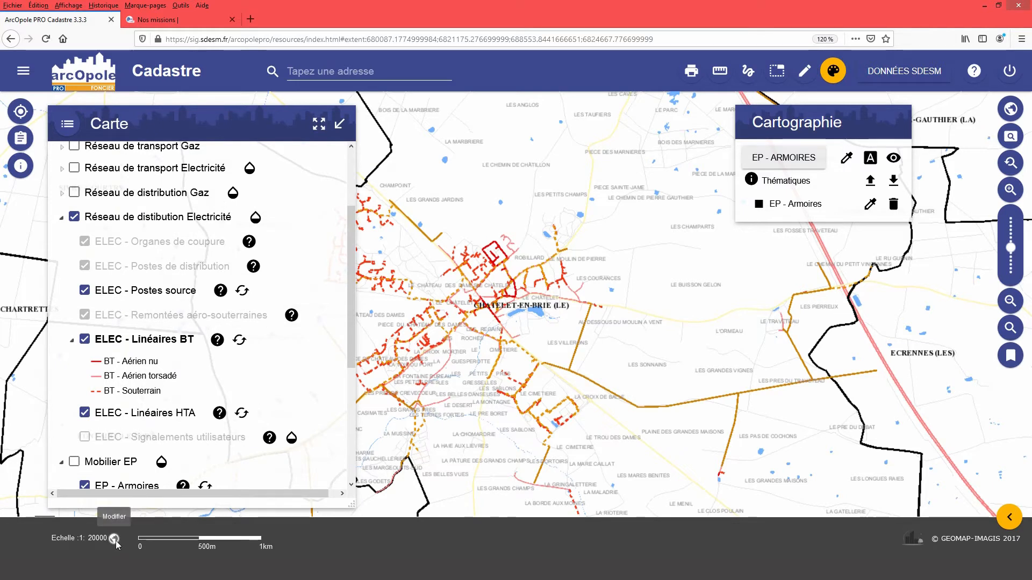
click(816, 158)
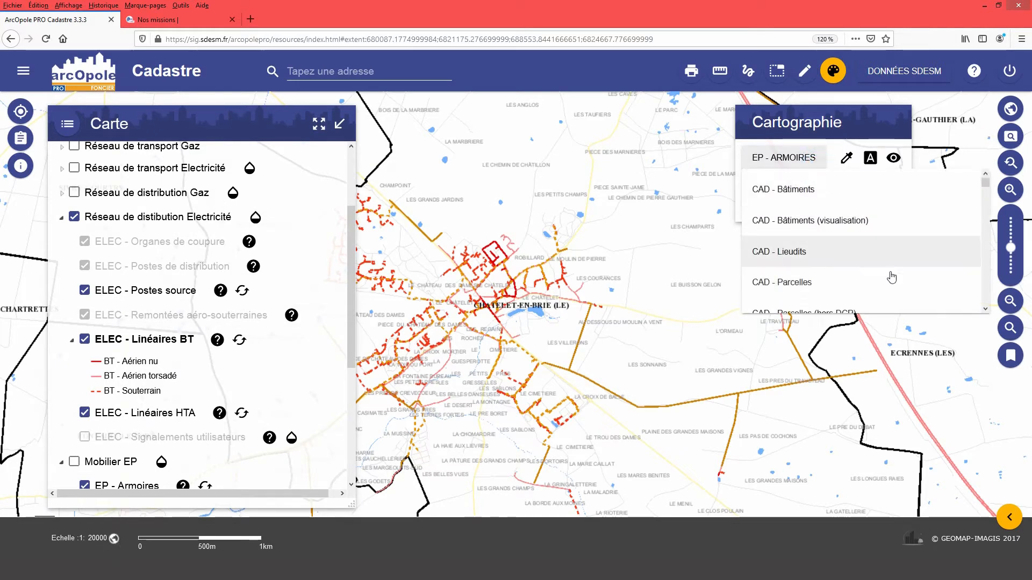
scroll(826, 212, down, 3)
click(805, 188)
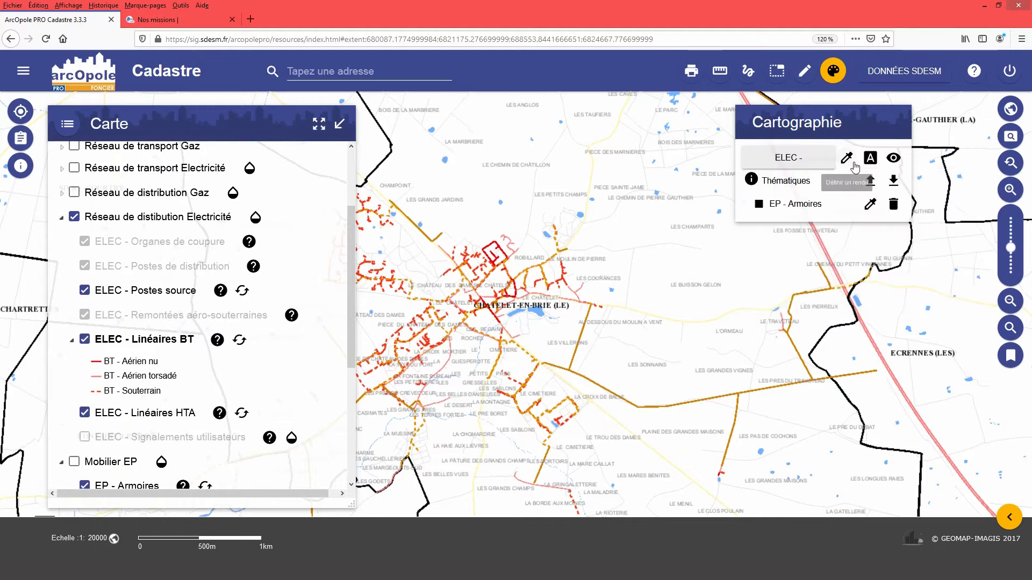
click(847, 157)
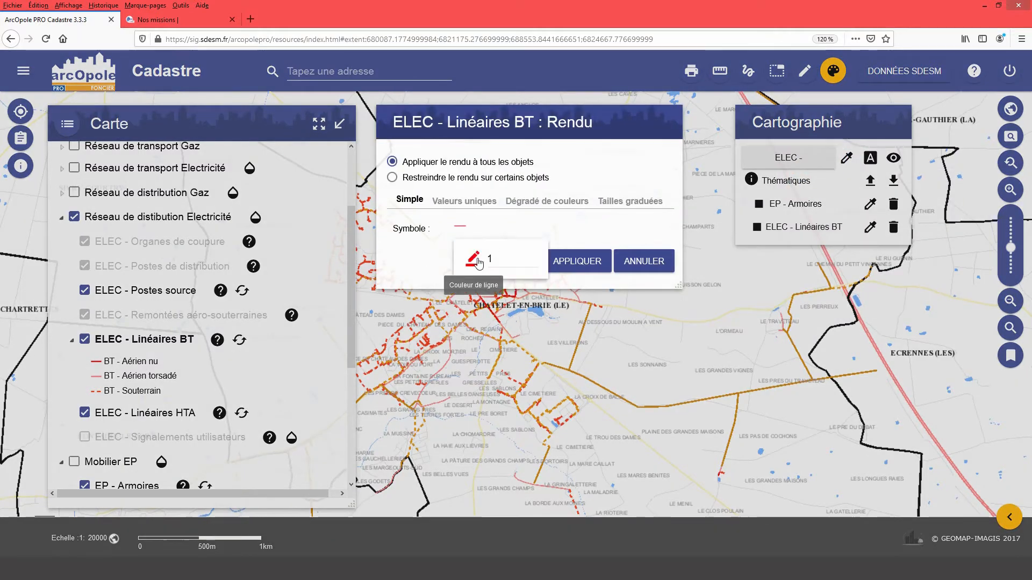
click(474, 259)
click(497, 292)
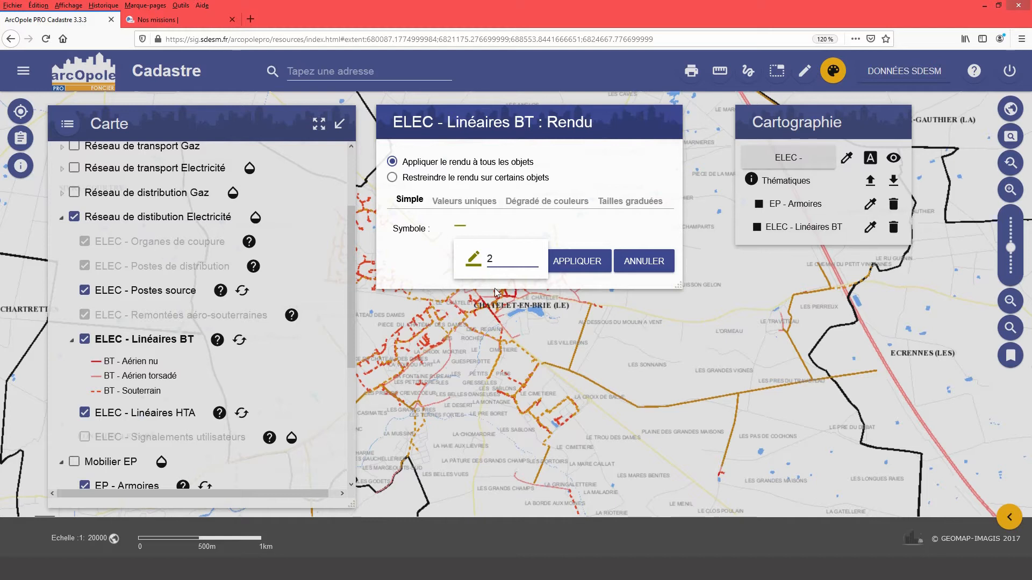
click(565, 263)
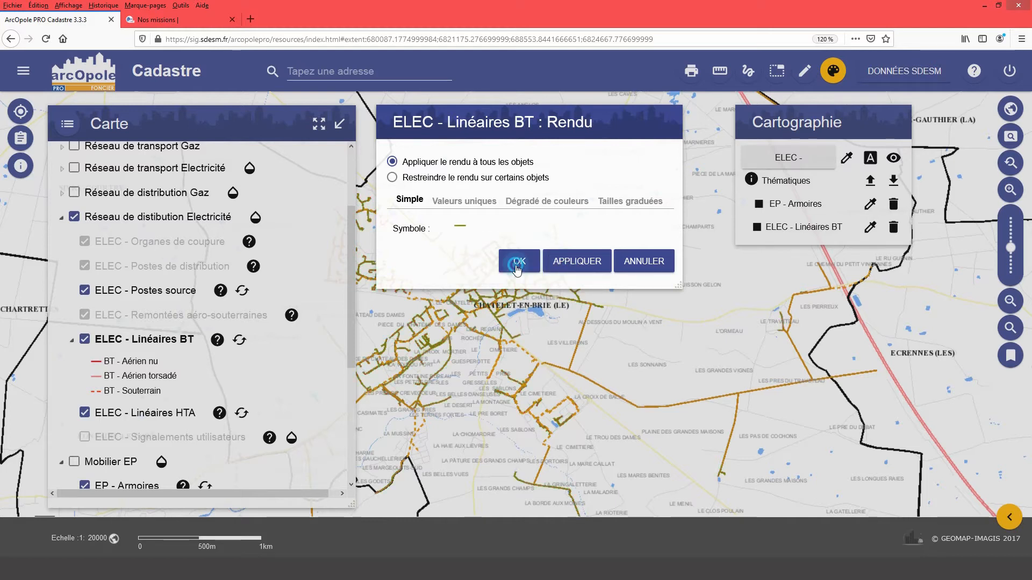
click(516, 265)
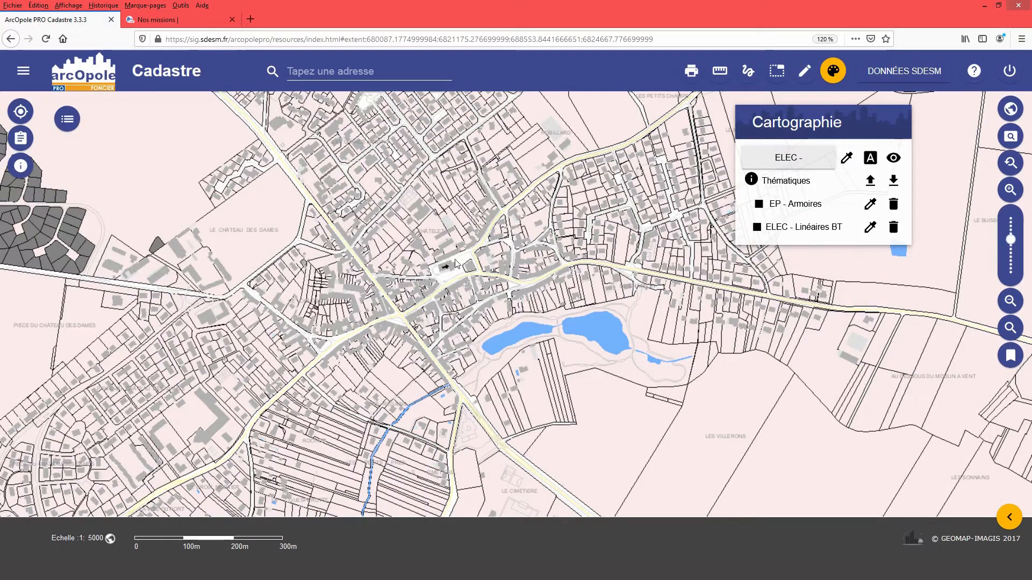
Create a simple rendering for the CAD - Bâtiments layer with a light purple fill.
click(836, 159)
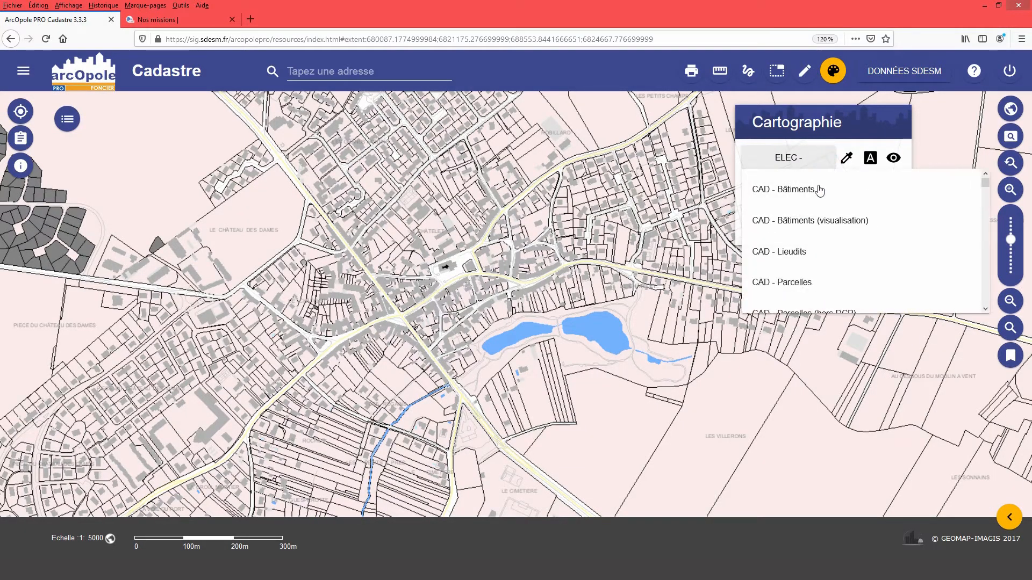
click(804, 195)
click(846, 158)
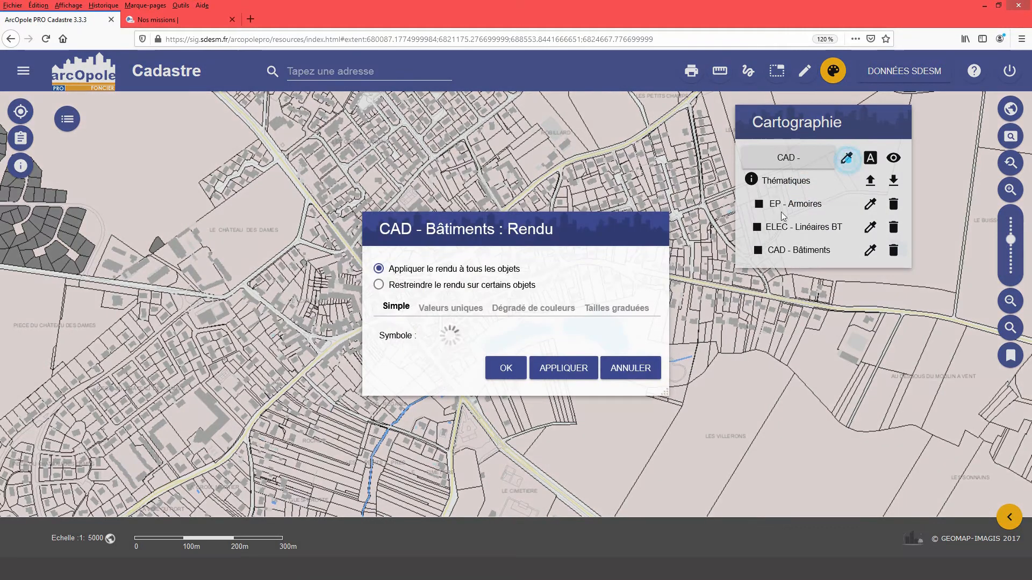
click(447, 334)
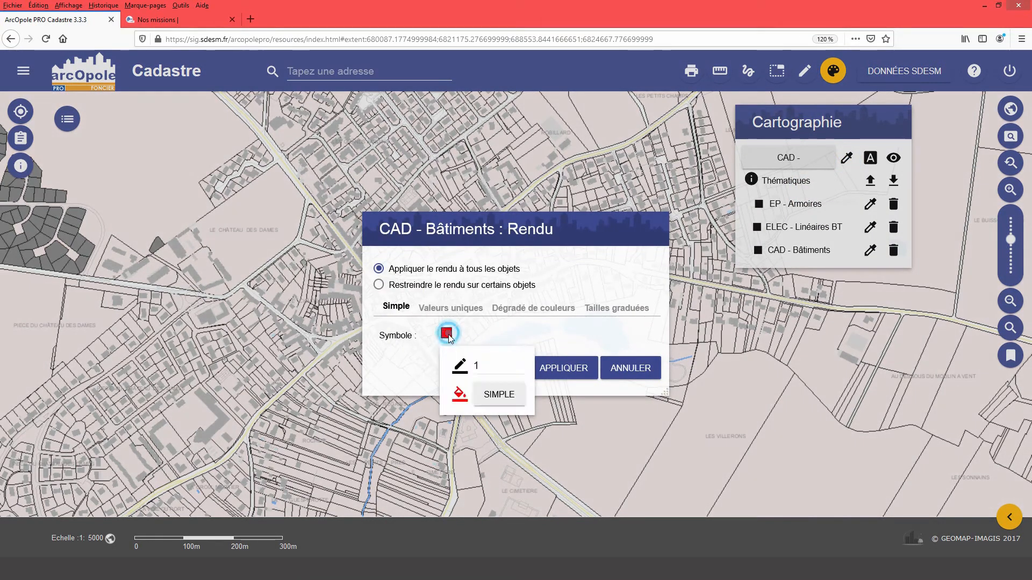
click(459, 394)
click(532, 462)
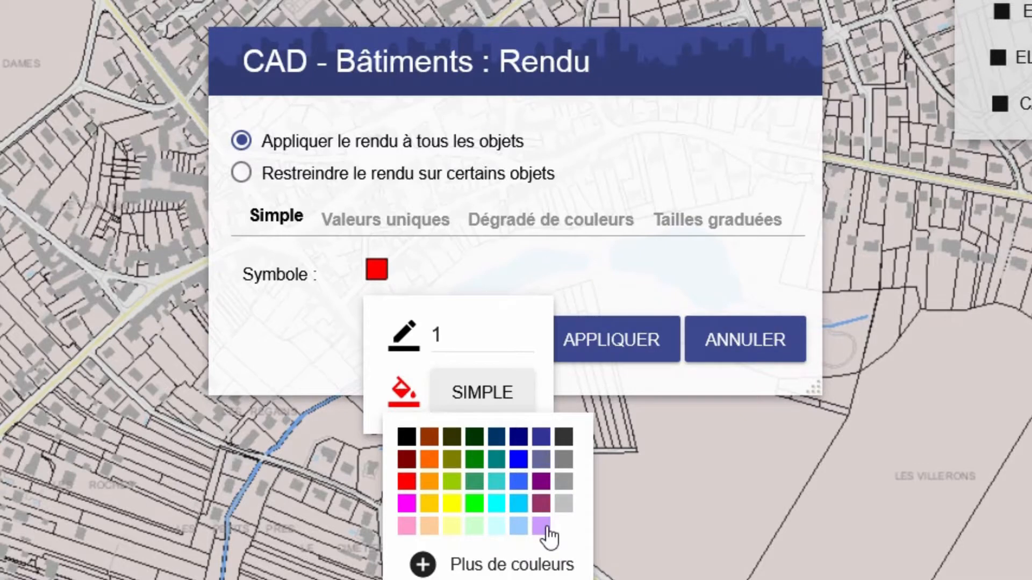
Set the CAD - Bâtiments symbol's outline to grey with width 2 and apply the rendering to all objects.
double_click(439, 336)
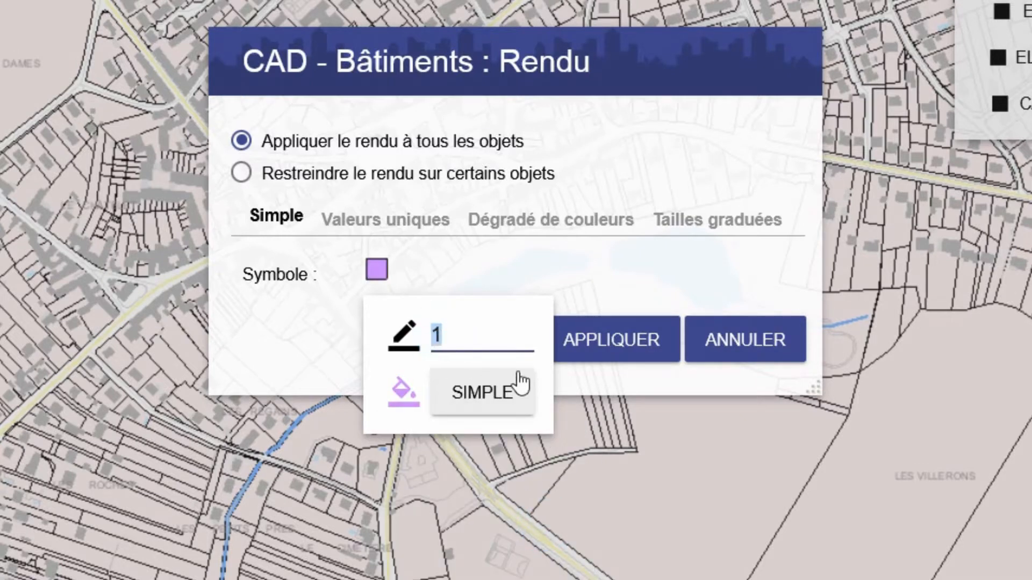
text(2)
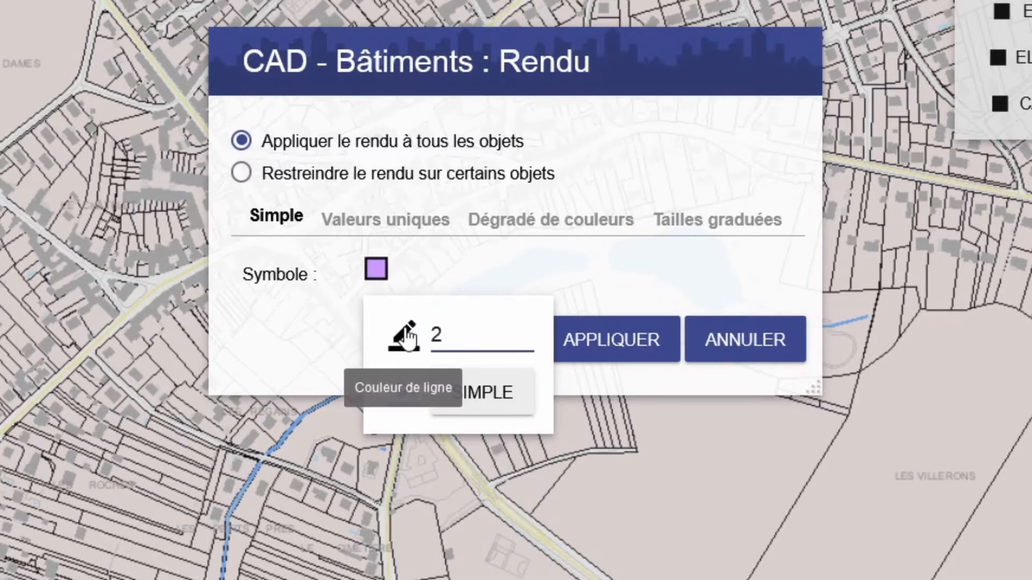
click(403, 331)
click(563, 402)
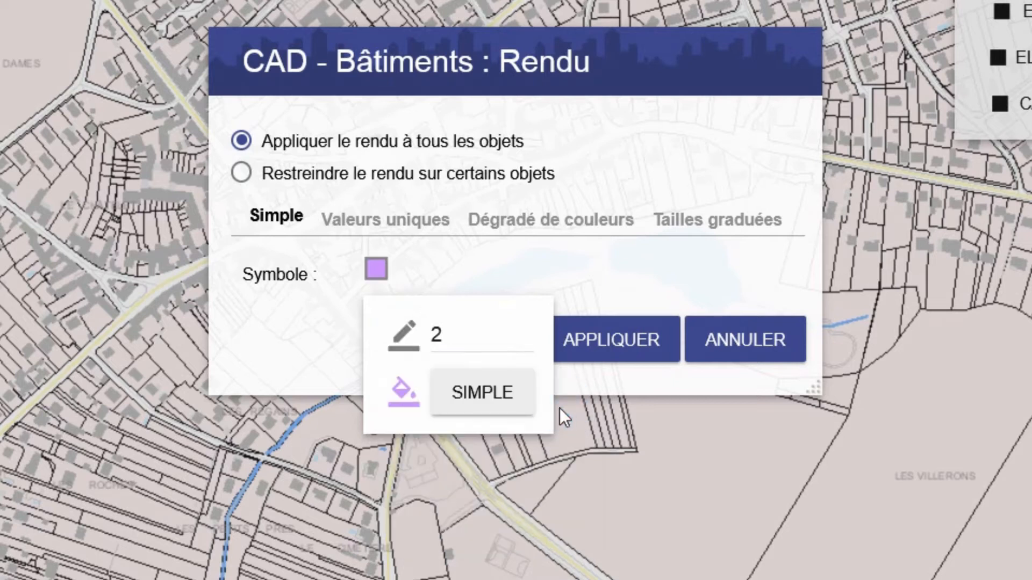
click(626, 355)
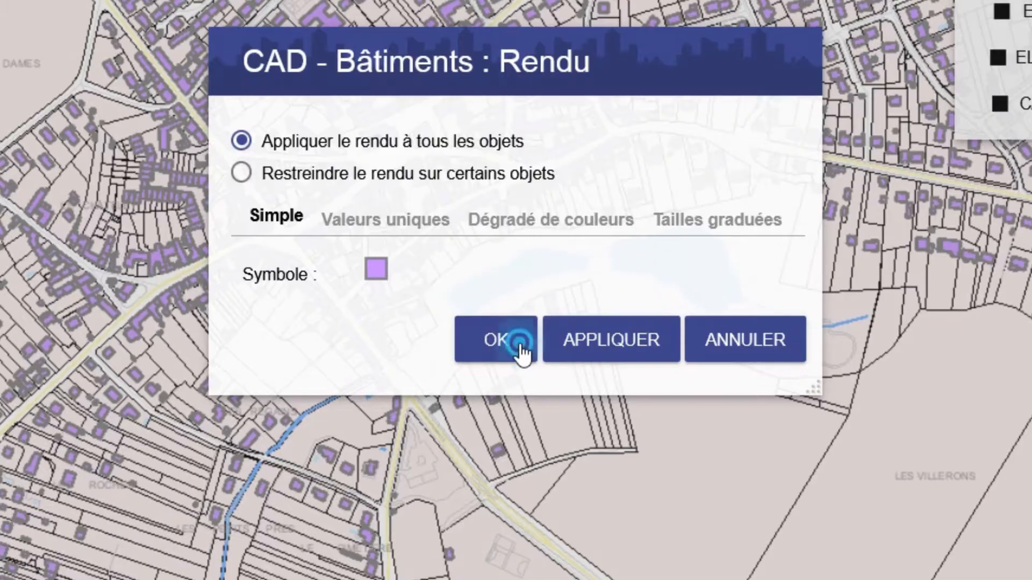
click(519, 347)
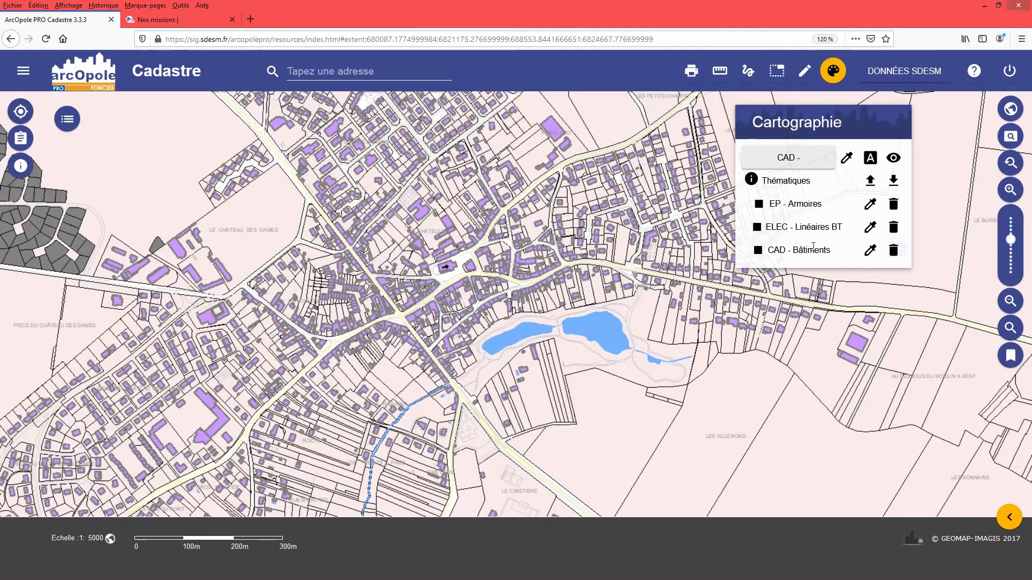
Restrict the CAD - Bâtiments rendering to objects whose Type de bâti equals L, using the sampled values, and test the condition.
click(872, 252)
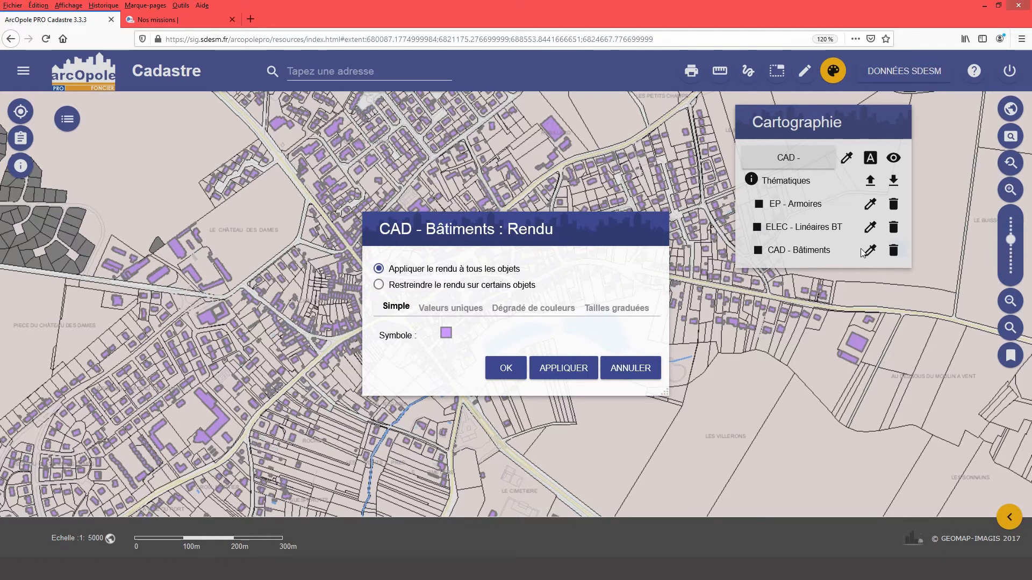
click(629, 371)
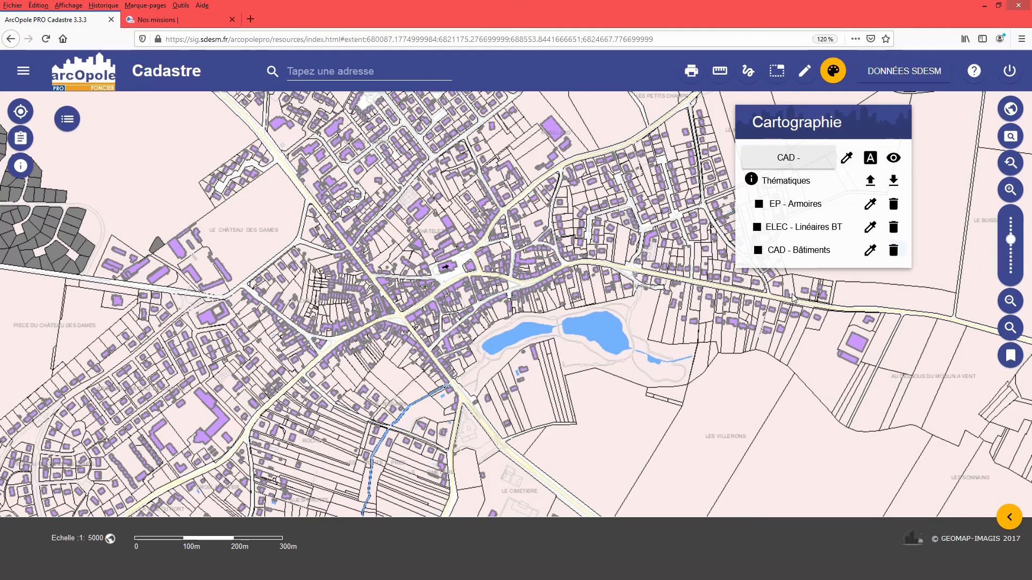
click(869, 252)
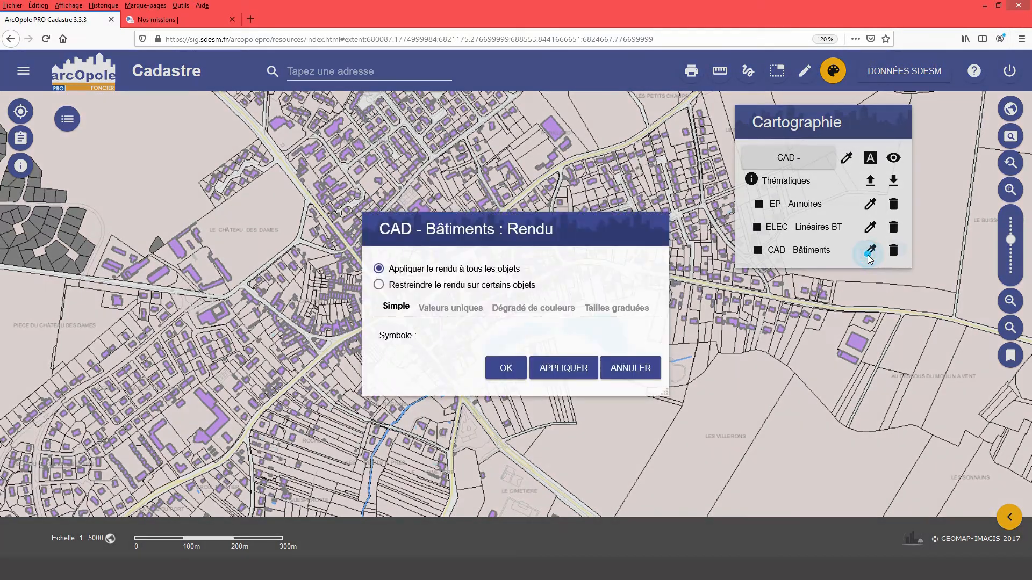
click(379, 286)
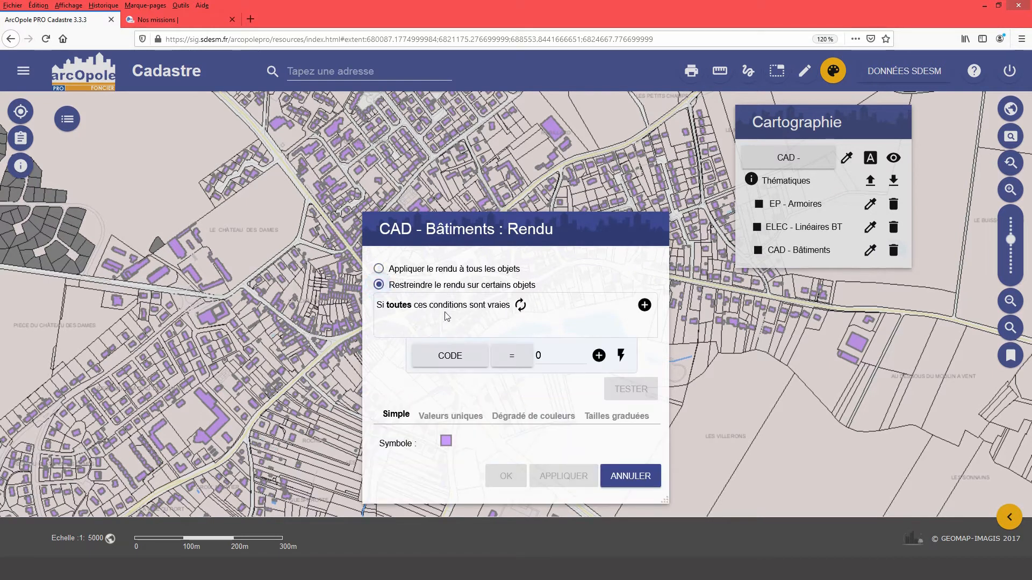
click(459, 357)
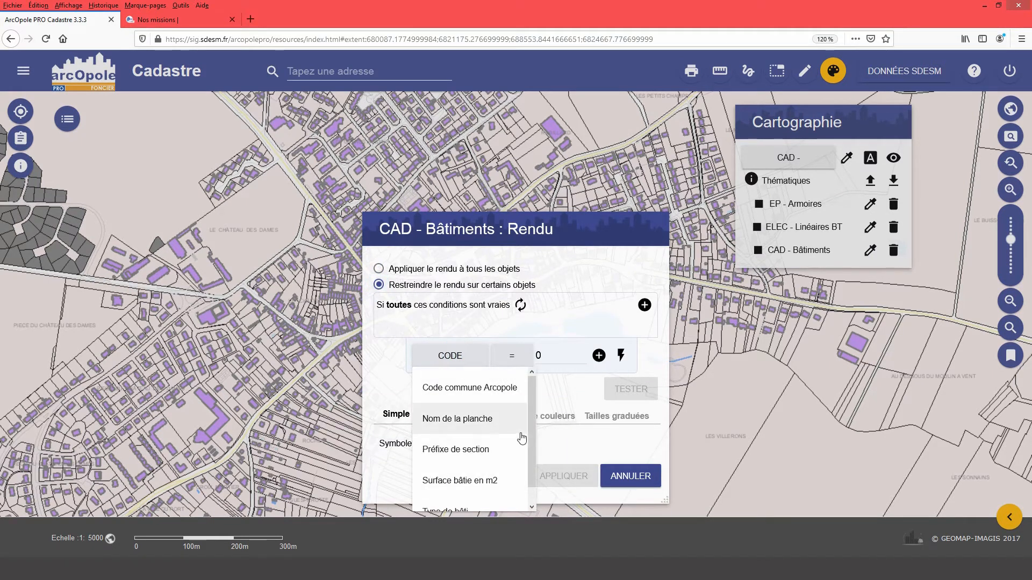
scroll(524, 419, down, 1)
click(462, 497)
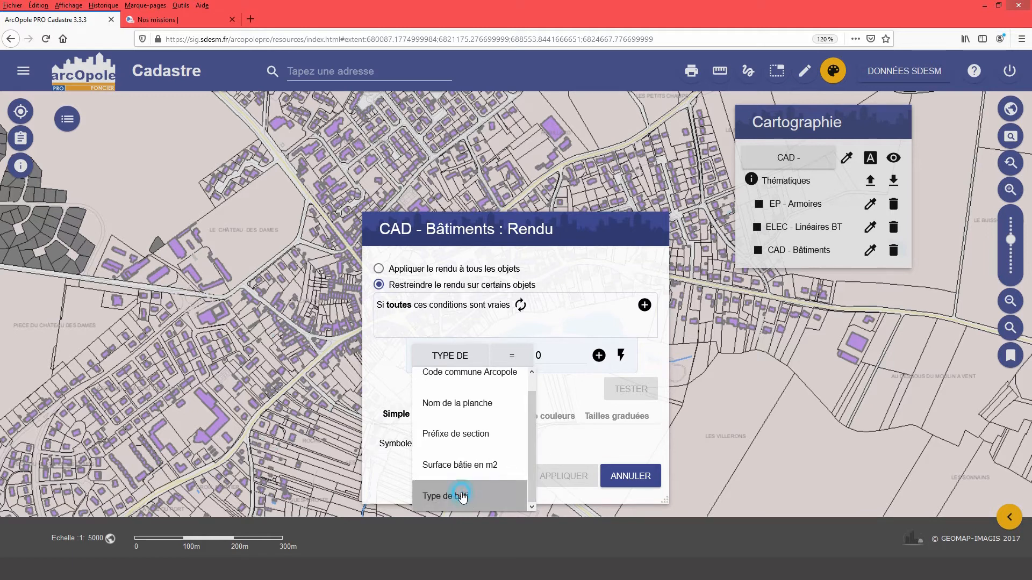
click(620, 355)
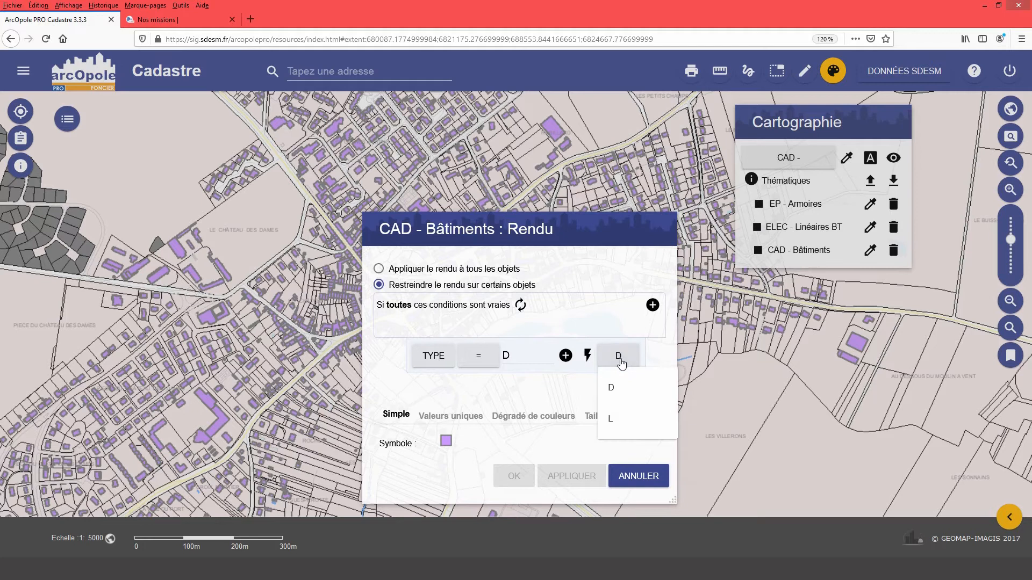
click(612, 421)
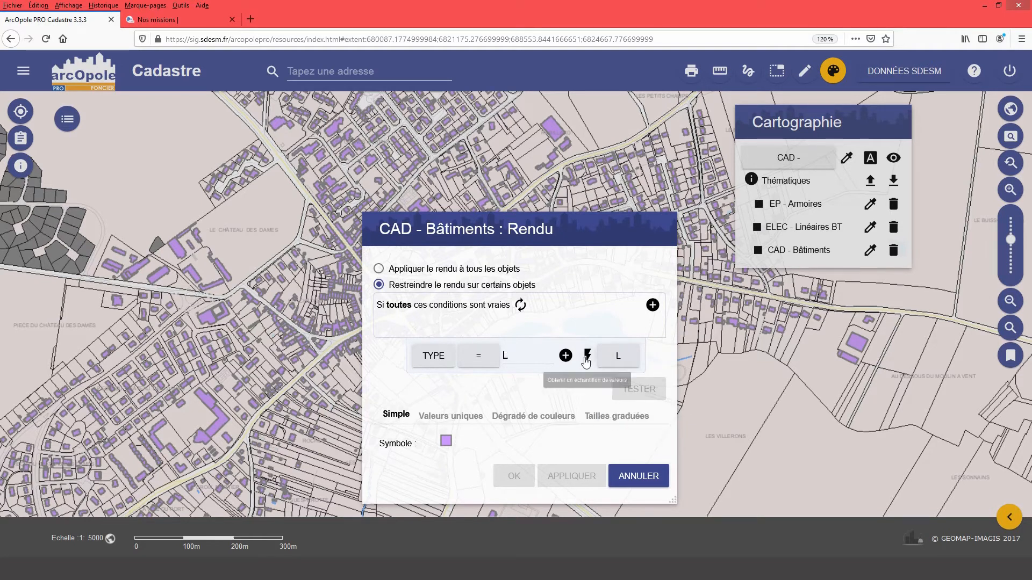
click(565, 355)
click(633, 397)
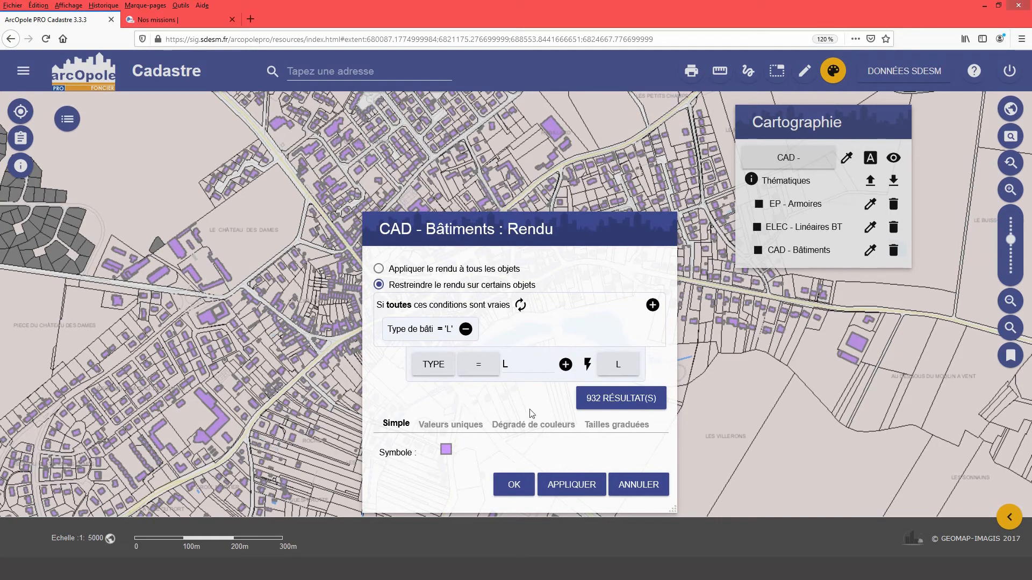
Change the restricted CAD - Bâtiments symbol's fill to turquoise and apply the rendering.
click(446, 449)
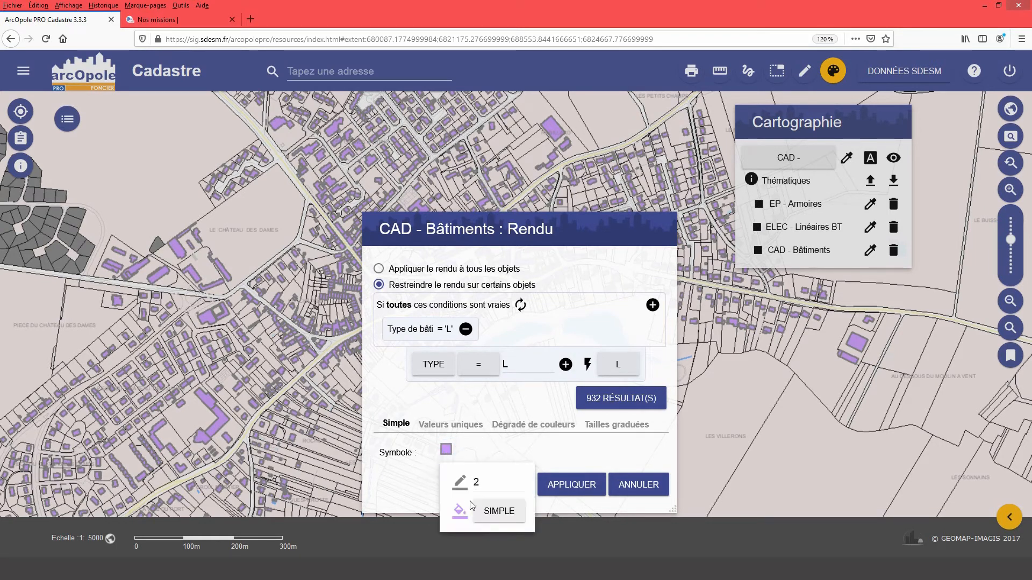
click(486, 513)
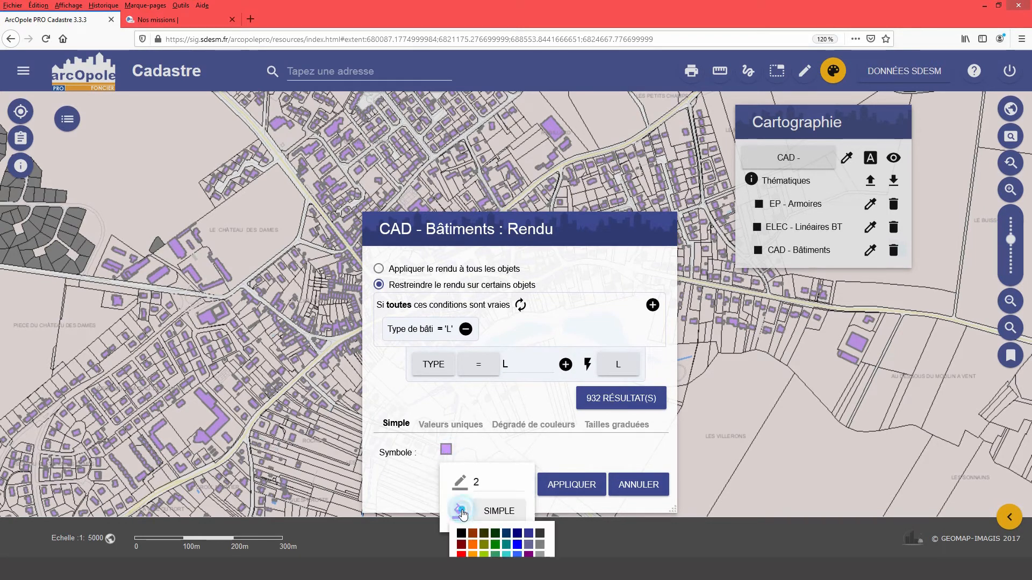
click(507, 554)
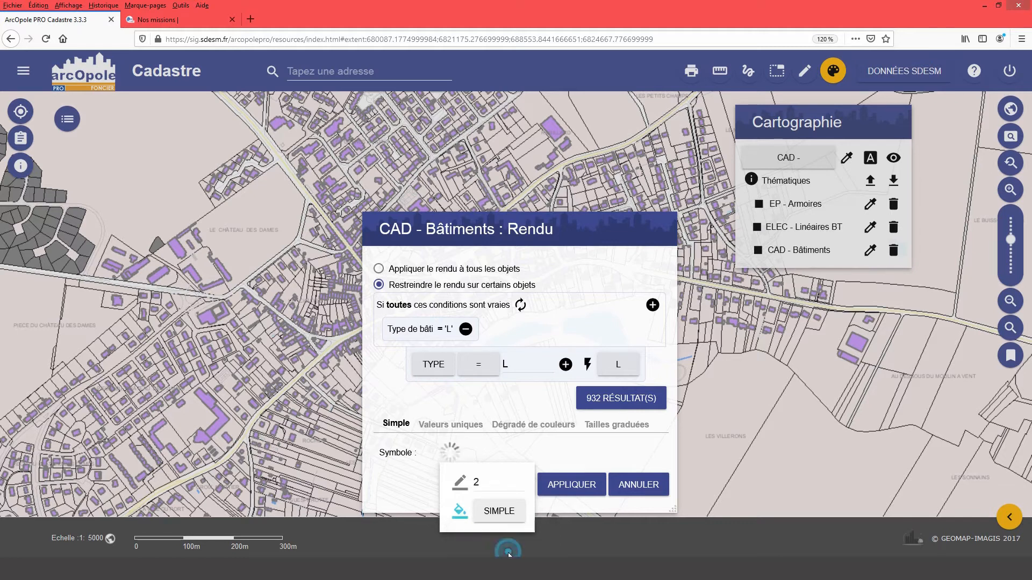
click(559, 489)
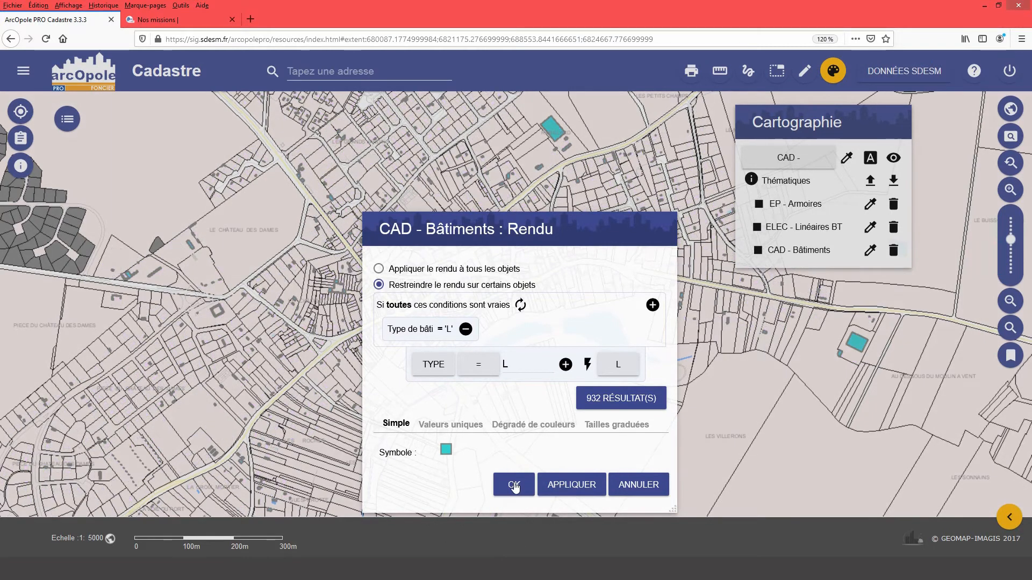
click(514, 485)
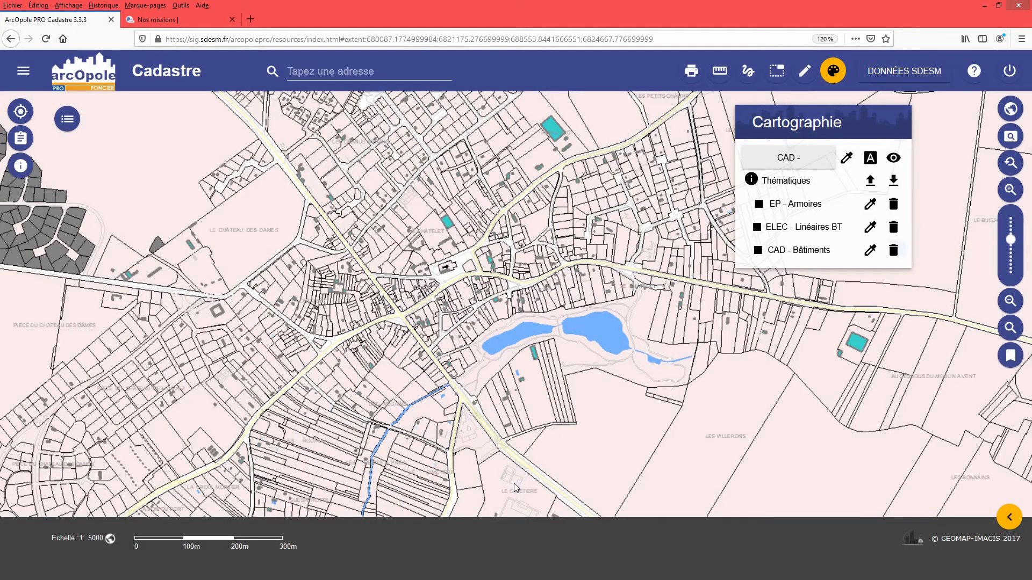
Switch the EP - Armoires rendering to unique values with a red Carré symbol of size 10.
mouse_move(522, 489)
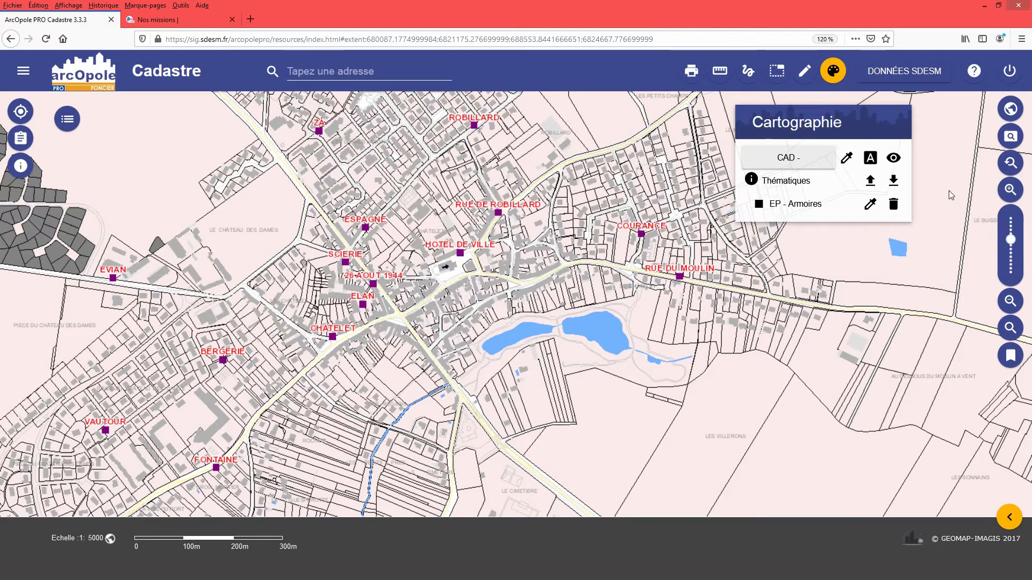
click(871, 207)
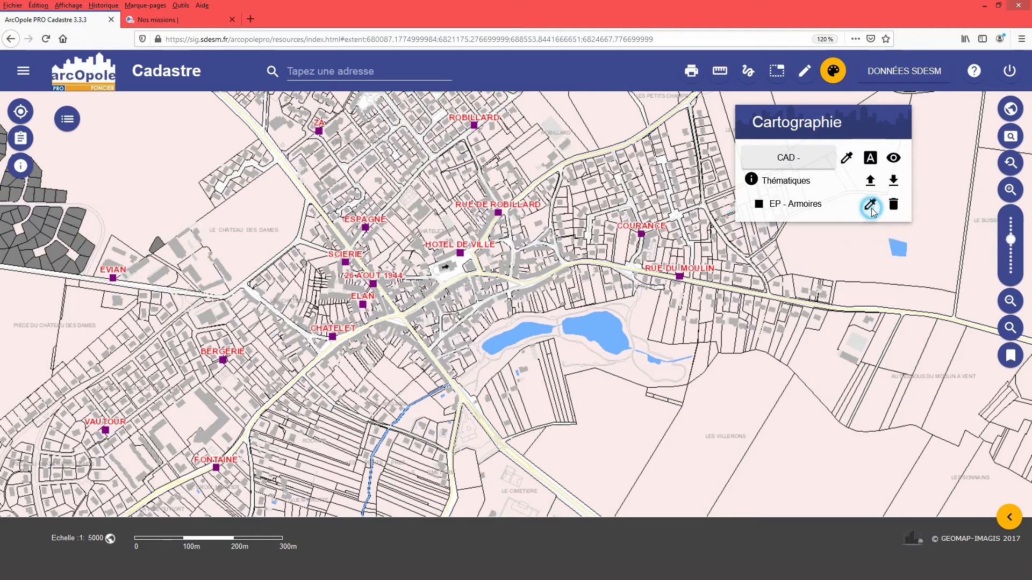
drag(617, 241, 661, 156)
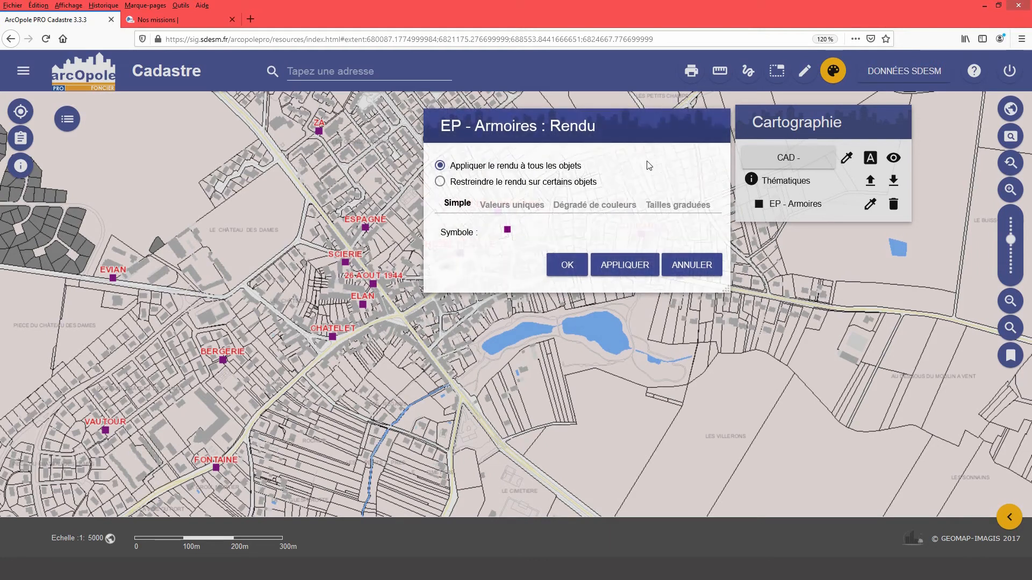
click(523, 208)
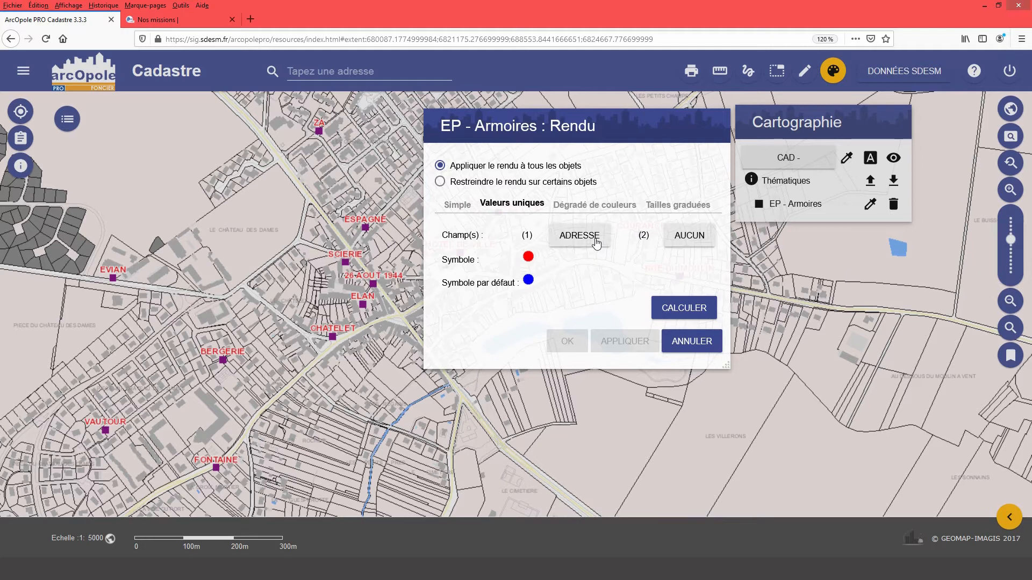
click(528, 258)
click(590, 294)
click(575, 357)
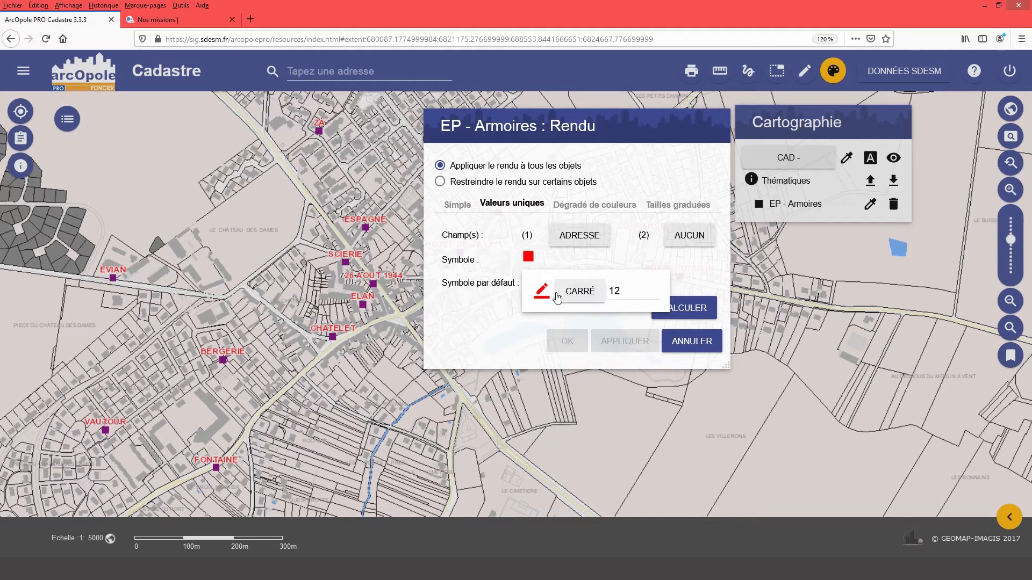
drag(621, 291, 610, 293)
text(10)
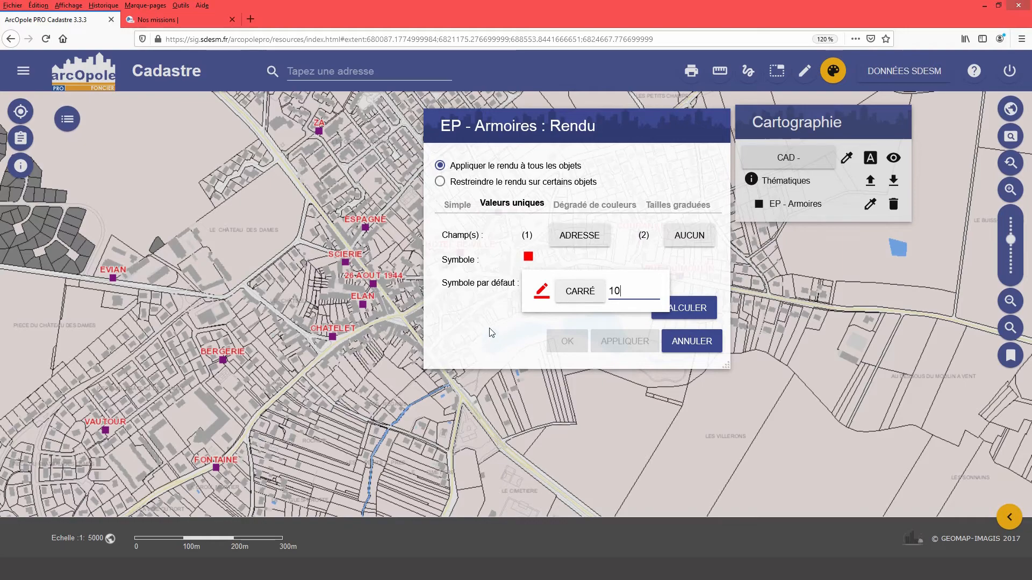
click(490, 320)
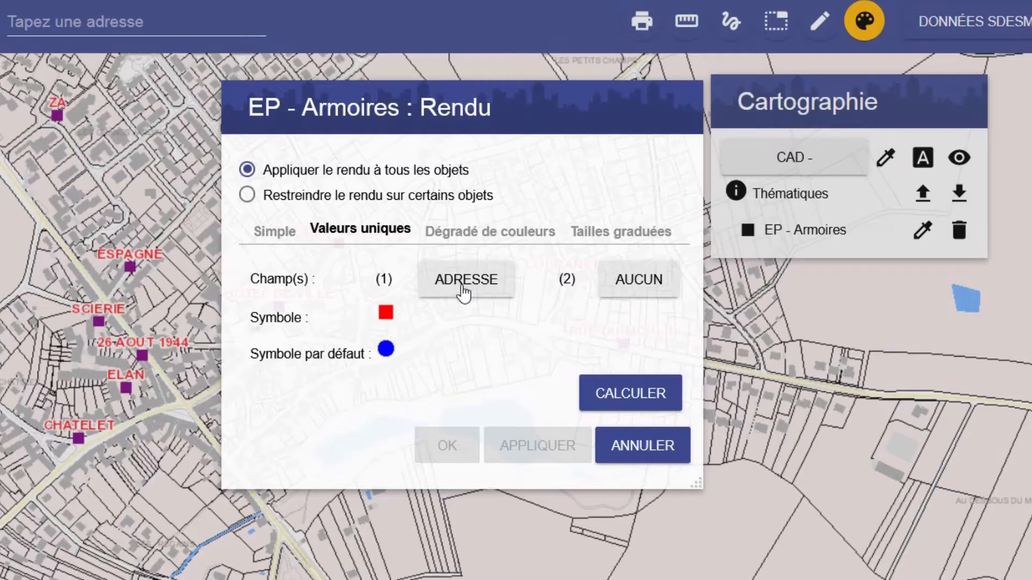
Classify the EP - Armoires unique values by the Mode commande field and calculate the classes.
click(577, 240)
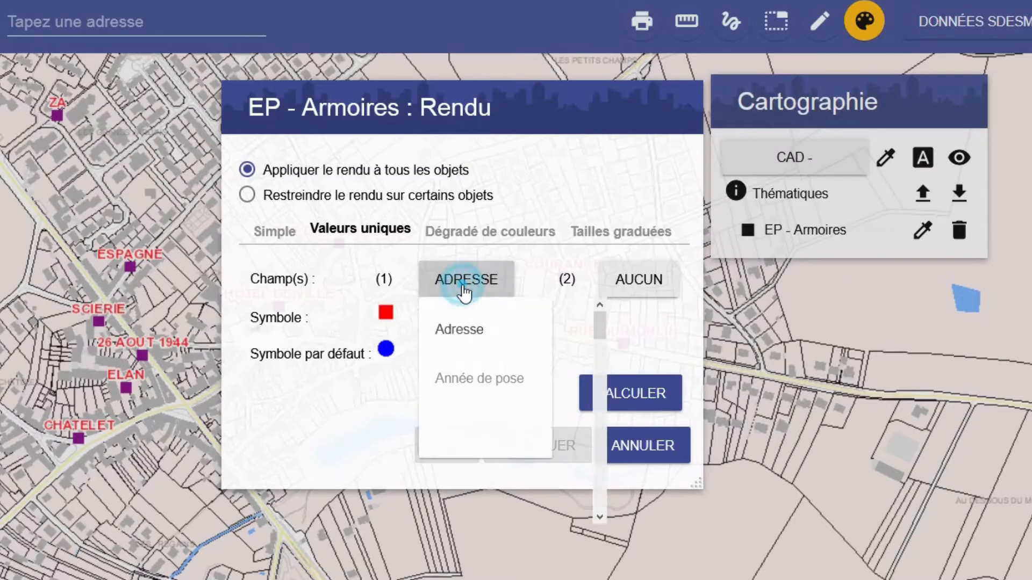
click(598, 516)
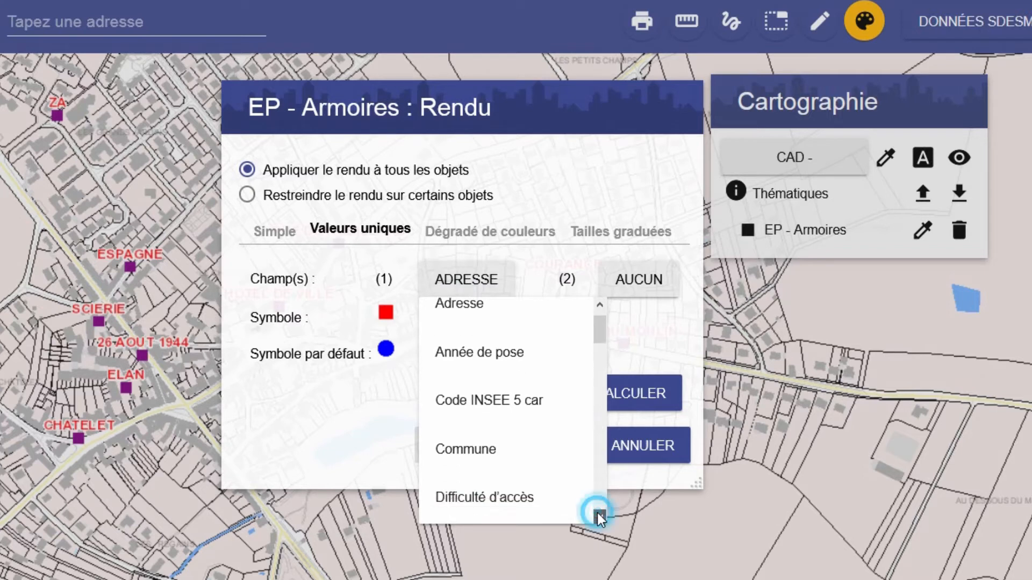
click(598, 516)
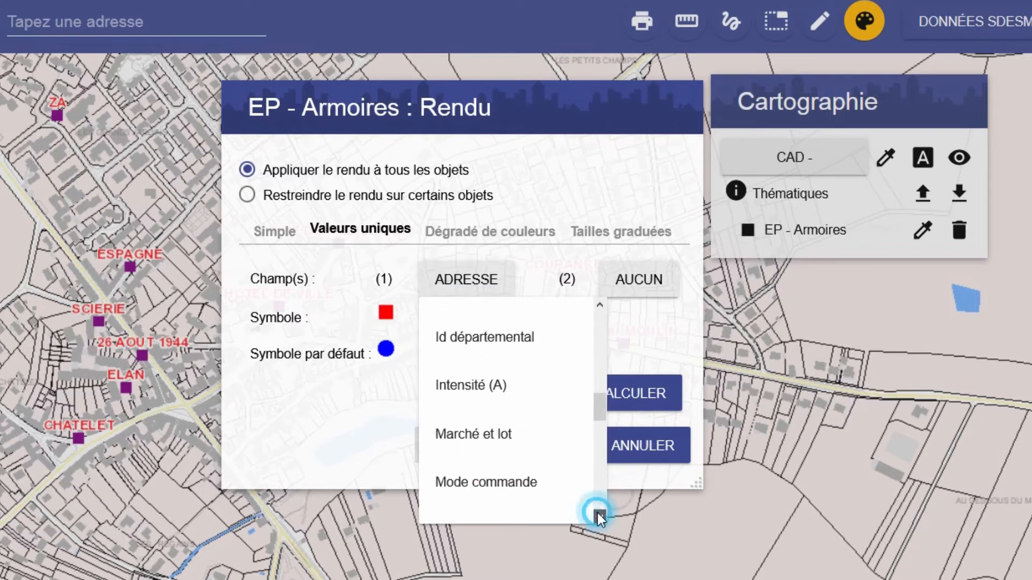
click(561, 455)
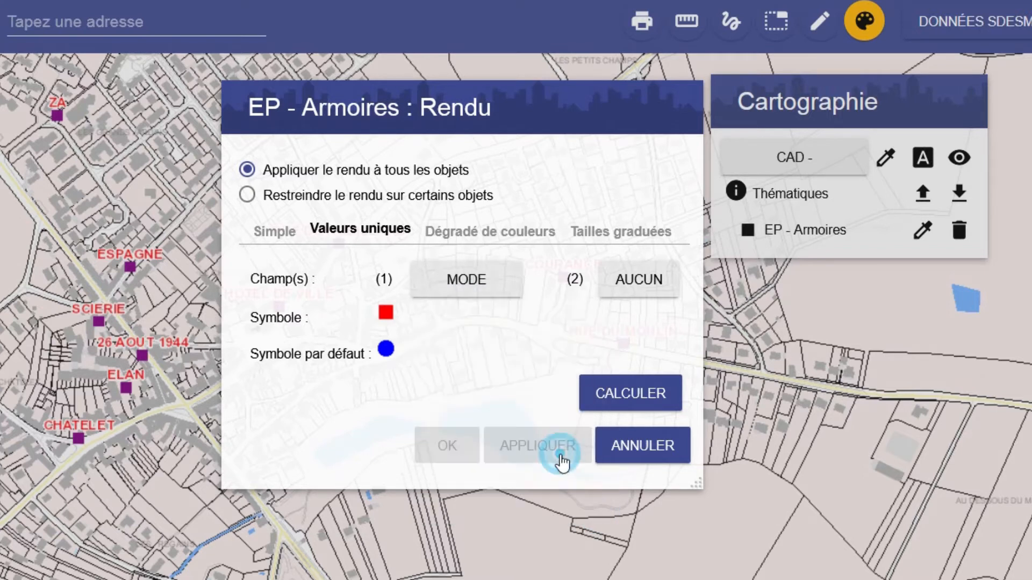
click(639, 392)
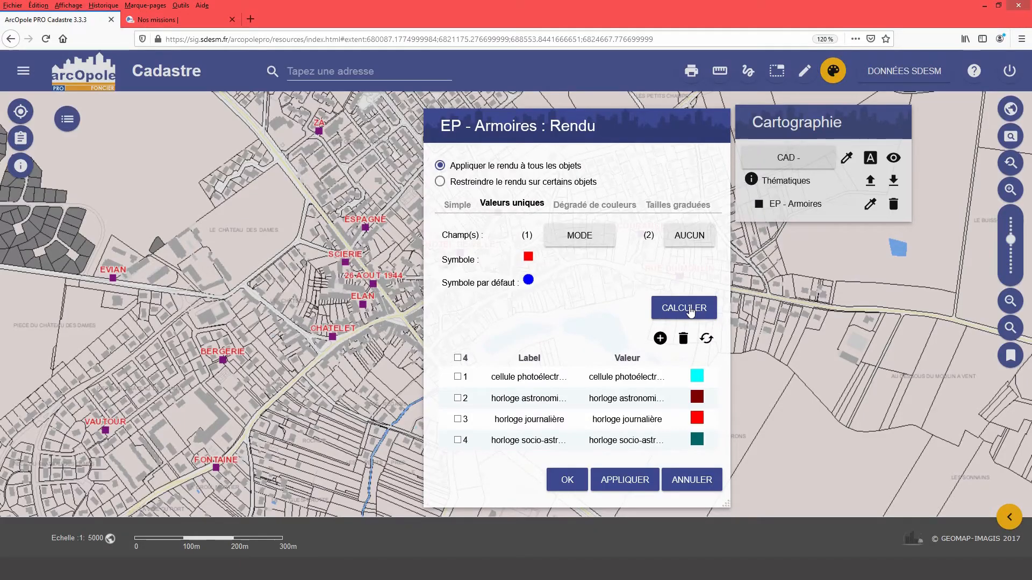
Recolour the EP - Armoires photocell class (cellule photoélectrique) dark orange and the astronomical clock class light orange.
click(699, 377)
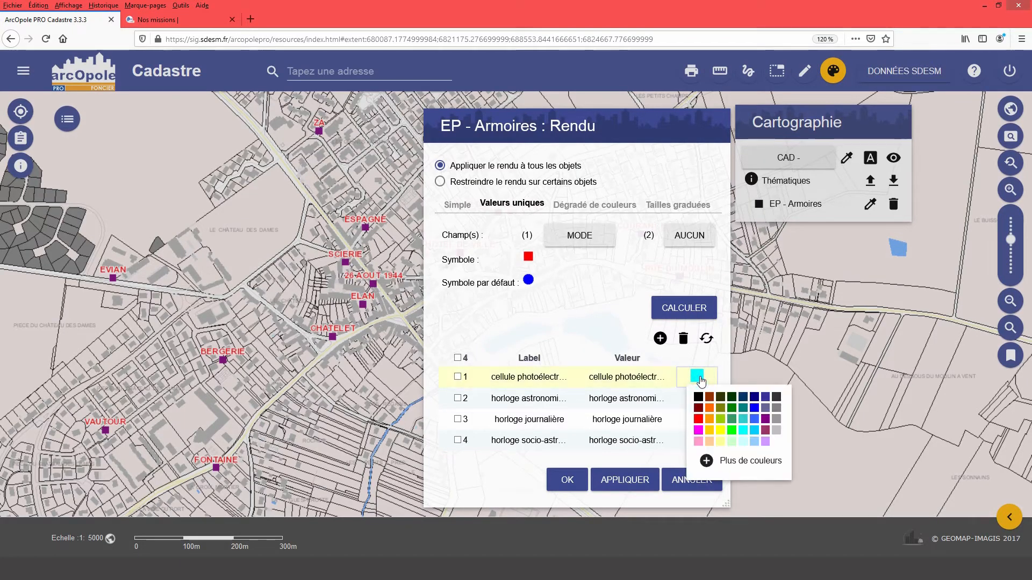
click(710, 407)
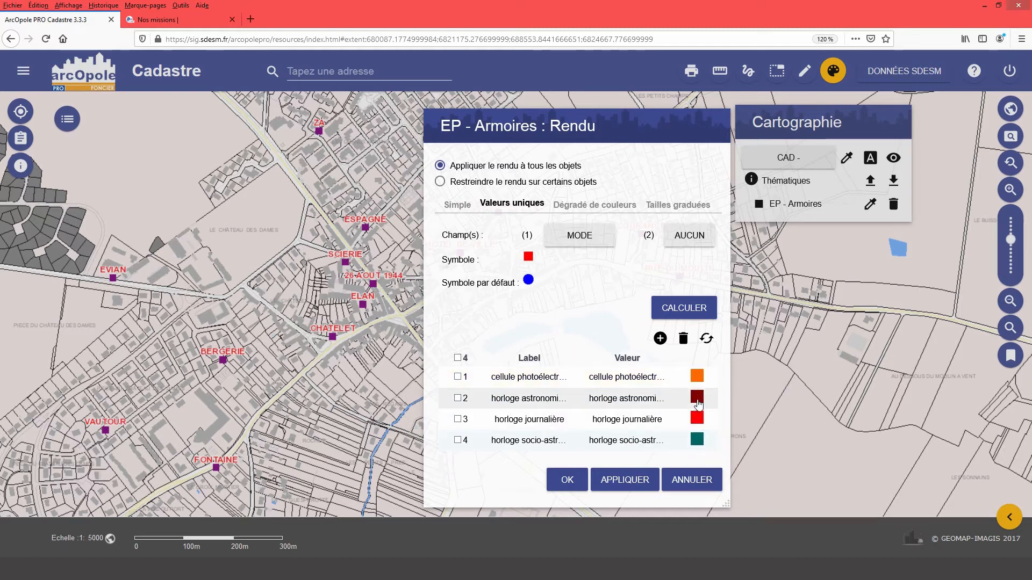
click(696, 399)
click(710, 441)
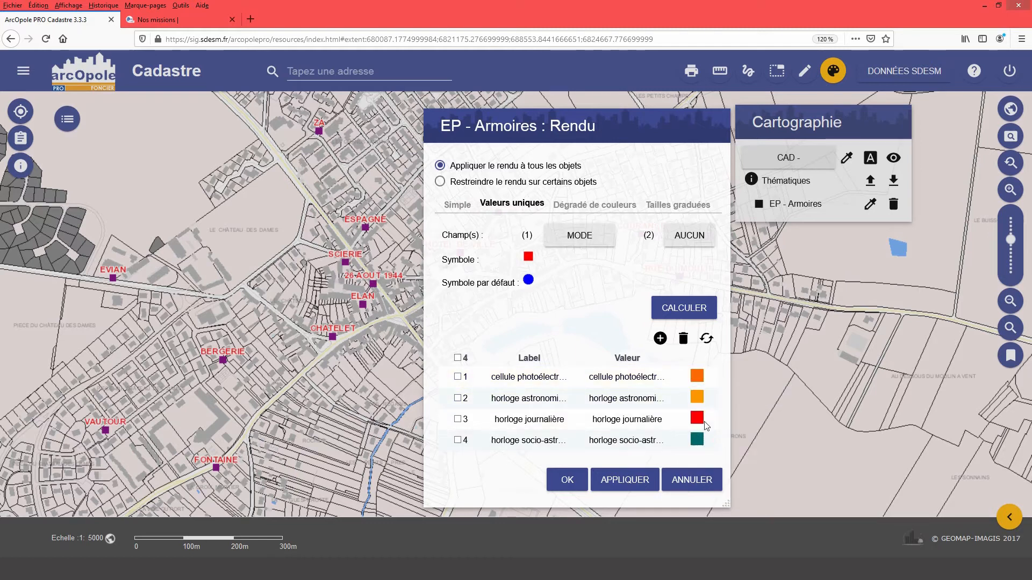
Recolour the horloge journalière class magenta and the socio-astronomical clock class plum, and apply the unique-value rendering.
click(698, 419)
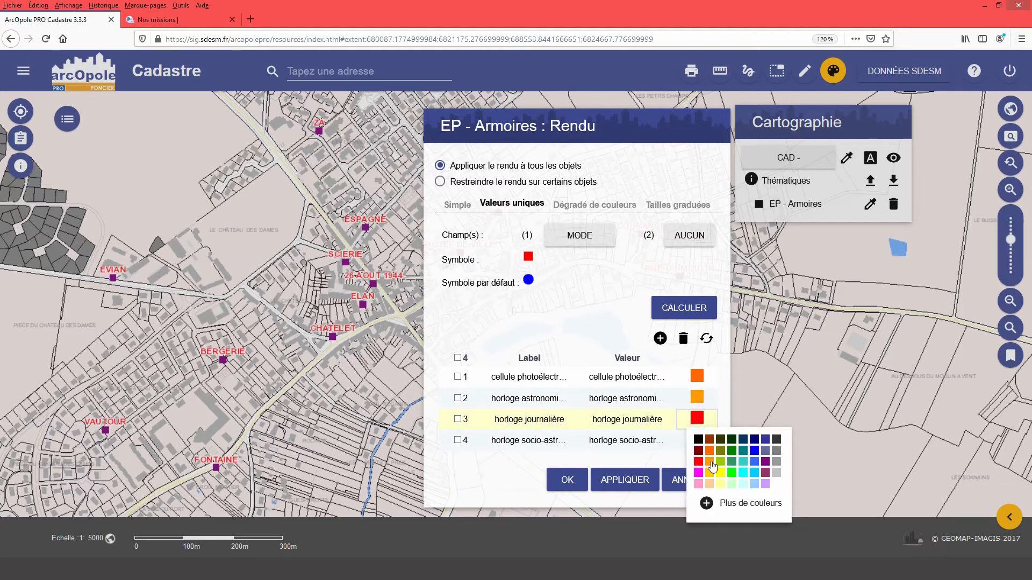
click(699, 472)
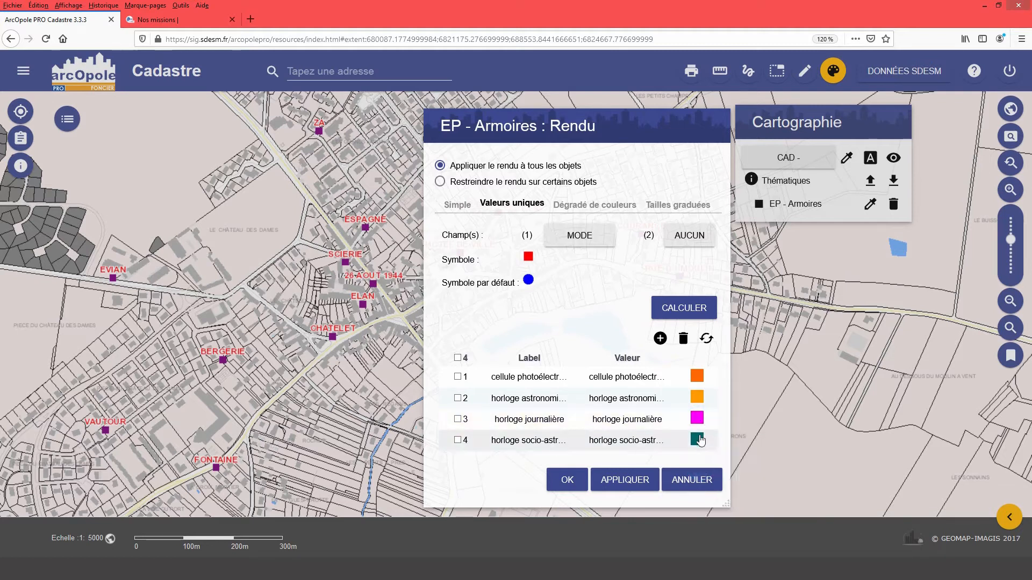
click(698, 440)
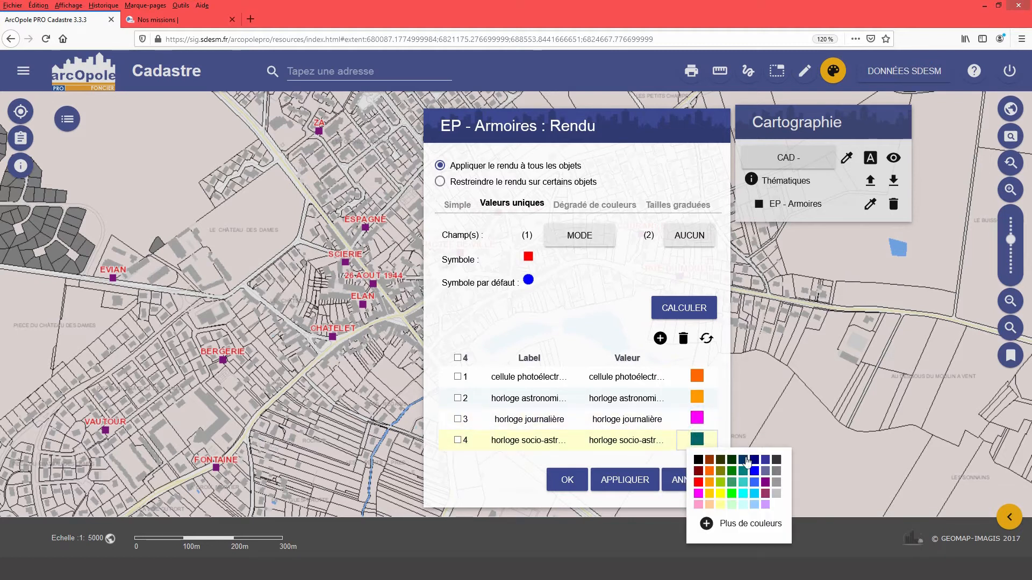
click(765, 495)
click(647, 491)
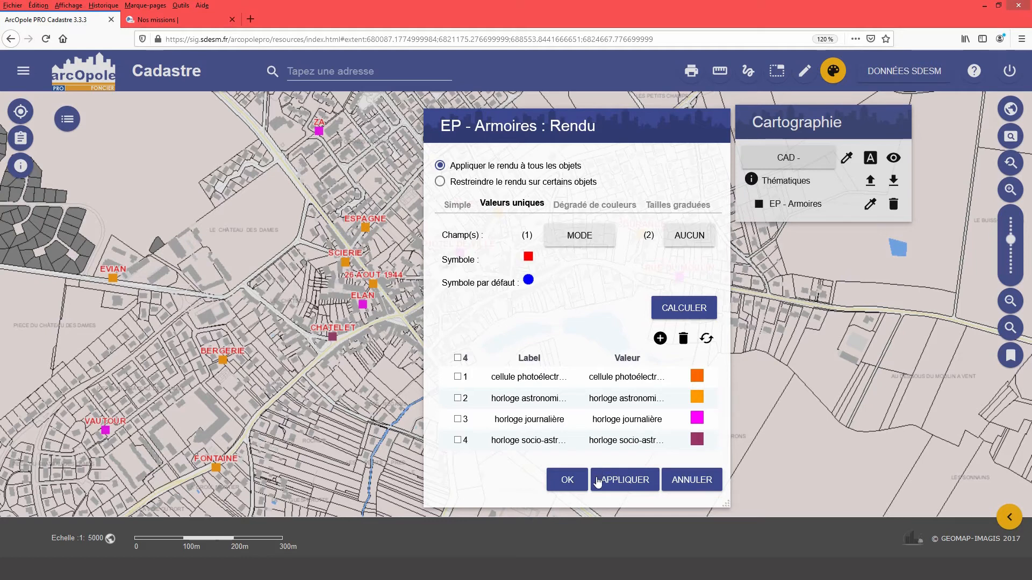
click(568, 480)
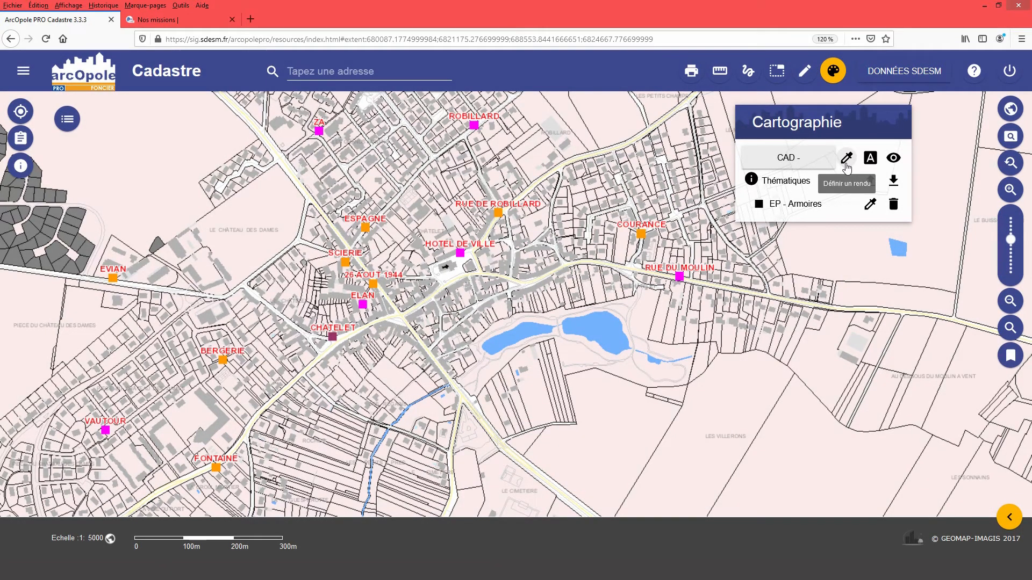
Review the Dégradé de couleurs and Tailles graduées rendering options for EP - Armoires without changing the rendering.
click(869, 205)
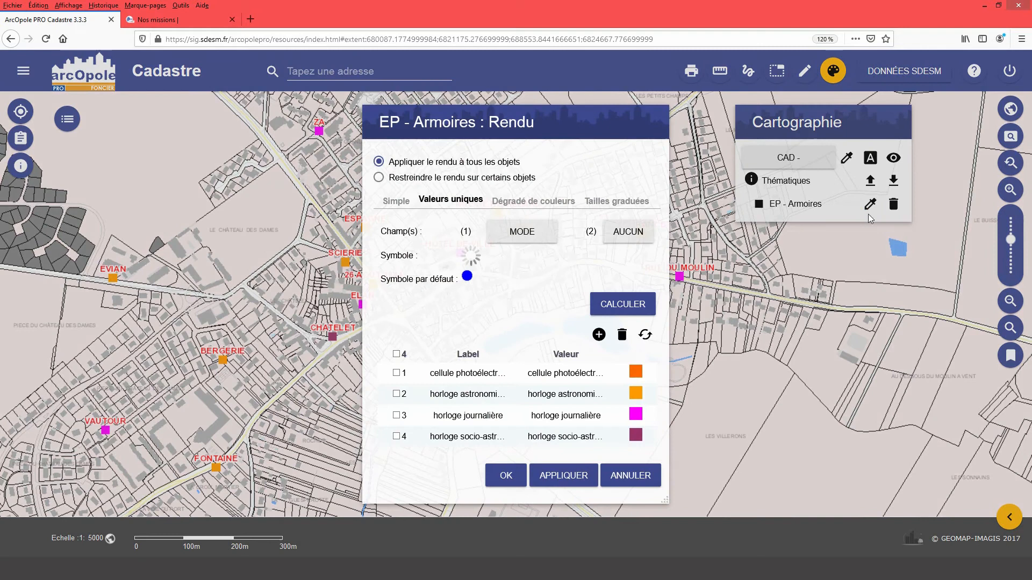
click(544, 207)
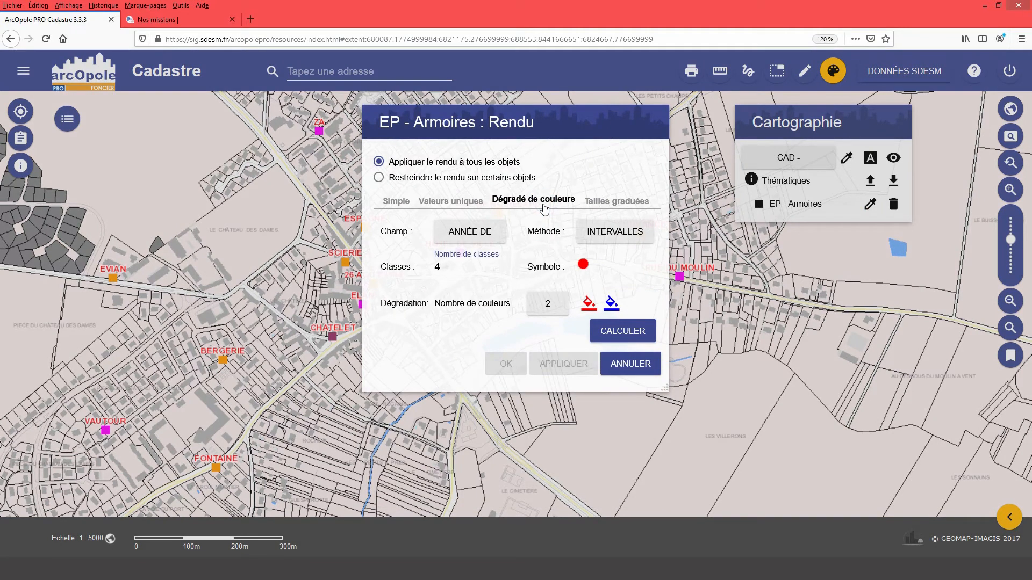
click(610, 203)
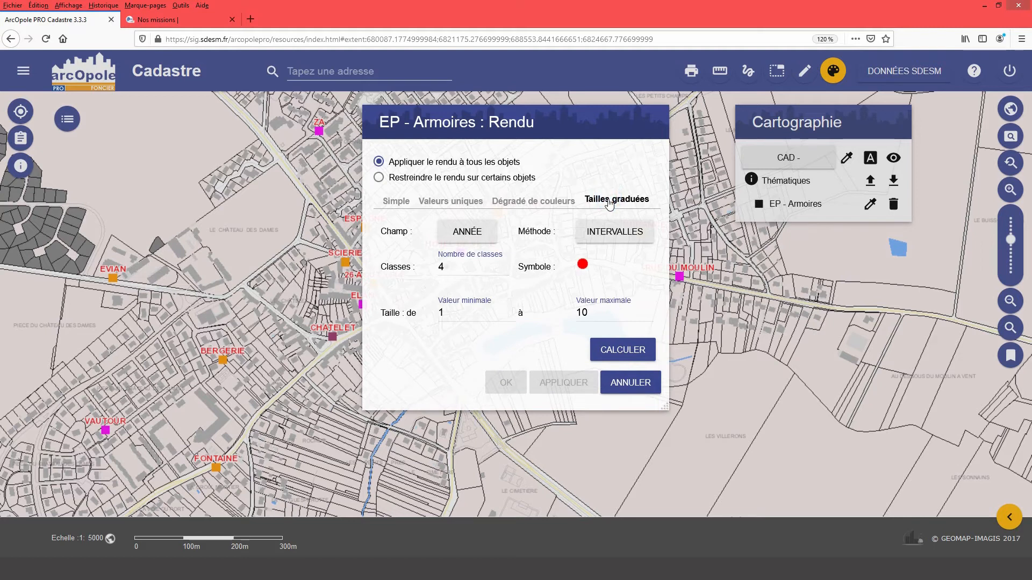
click(629, 383)
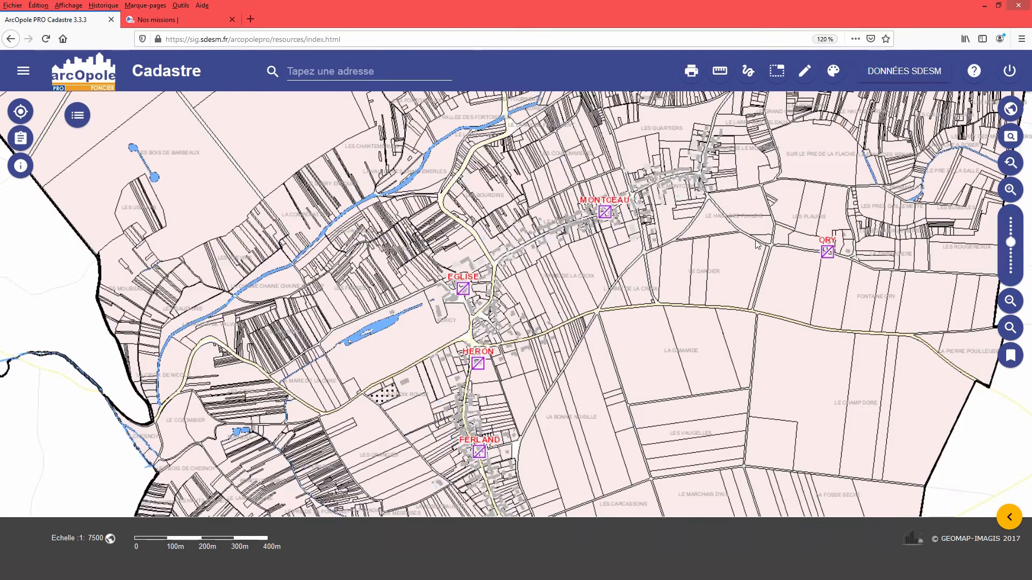
Check the layers displayed on the map and choose EP - Armoires as the layer to customise in Cartographie.
click(78, 115)
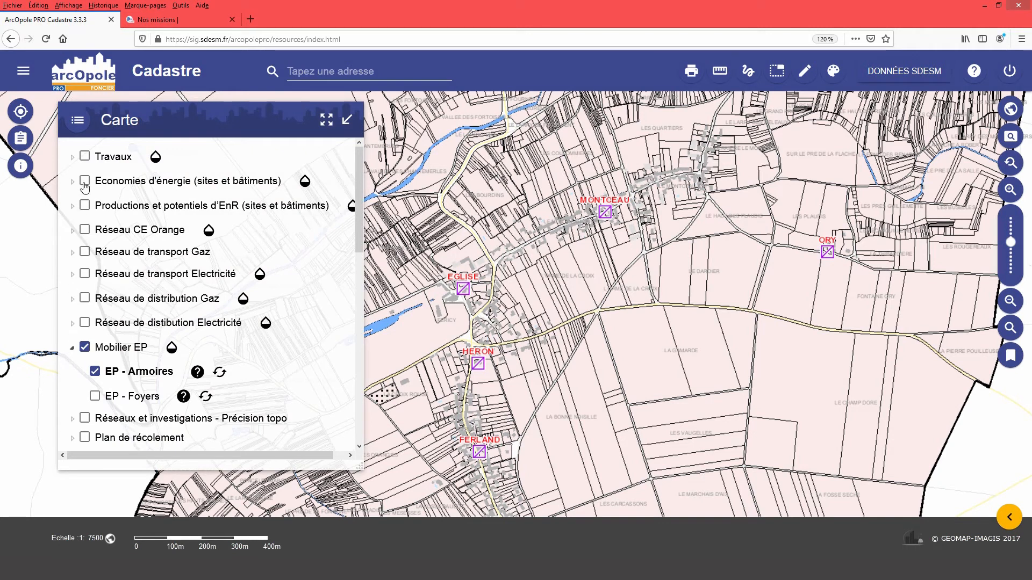
click(80, 121)
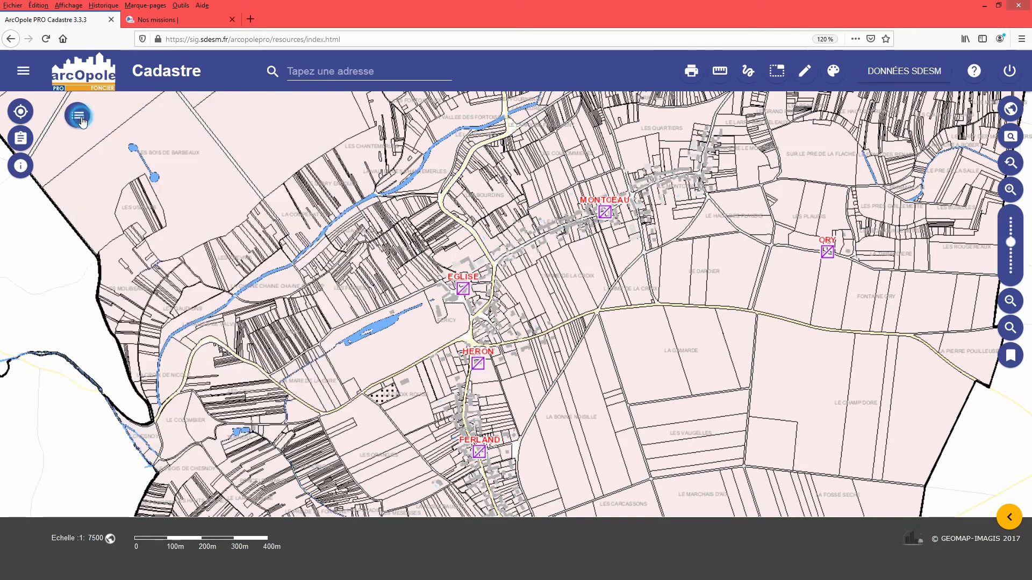
click(833, 72)
drag(744, 181, 866, 138)
click(833, 168)
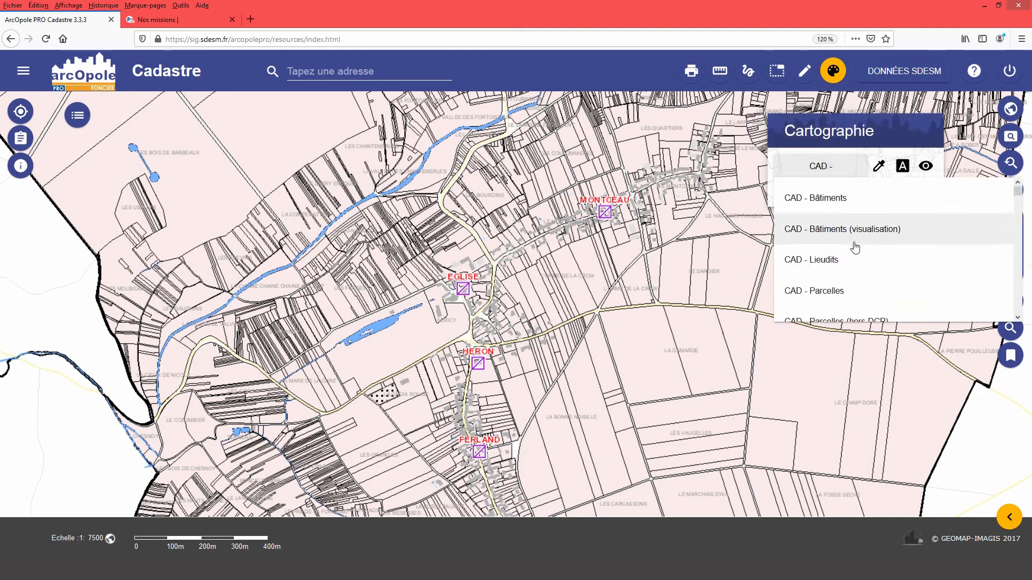
click(1017, 319)
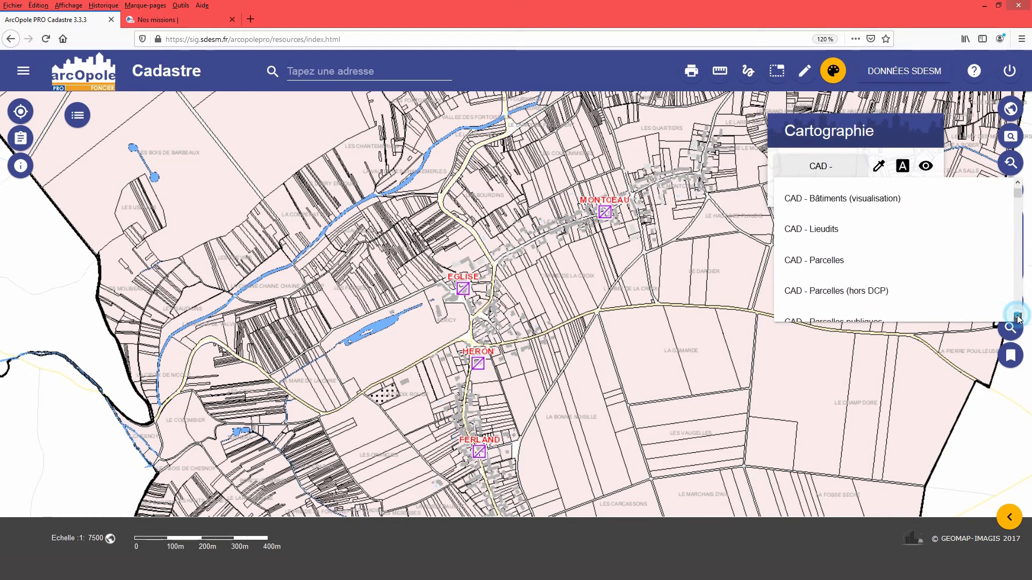
click(827, 213)
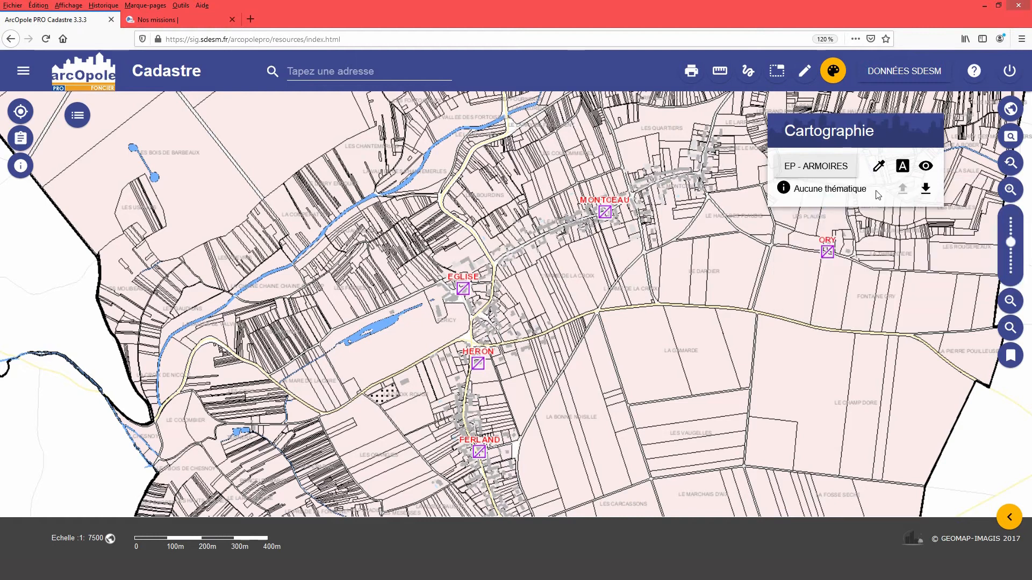
Define a label for EP - Armoires whose expression uses the Id communal field, [aa_id_communal].
click(902, 167)
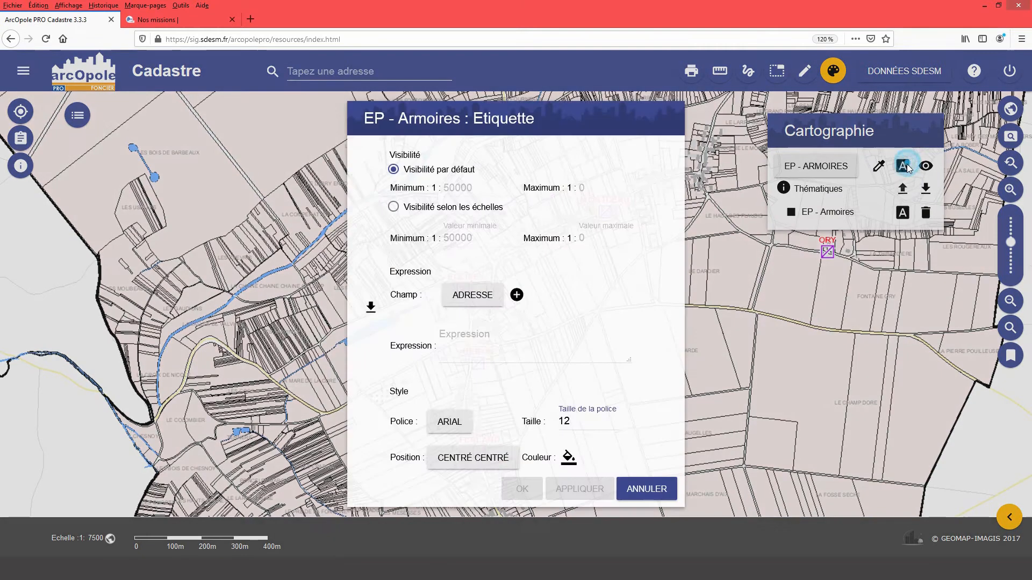
drag(557, 123, 297, 130)
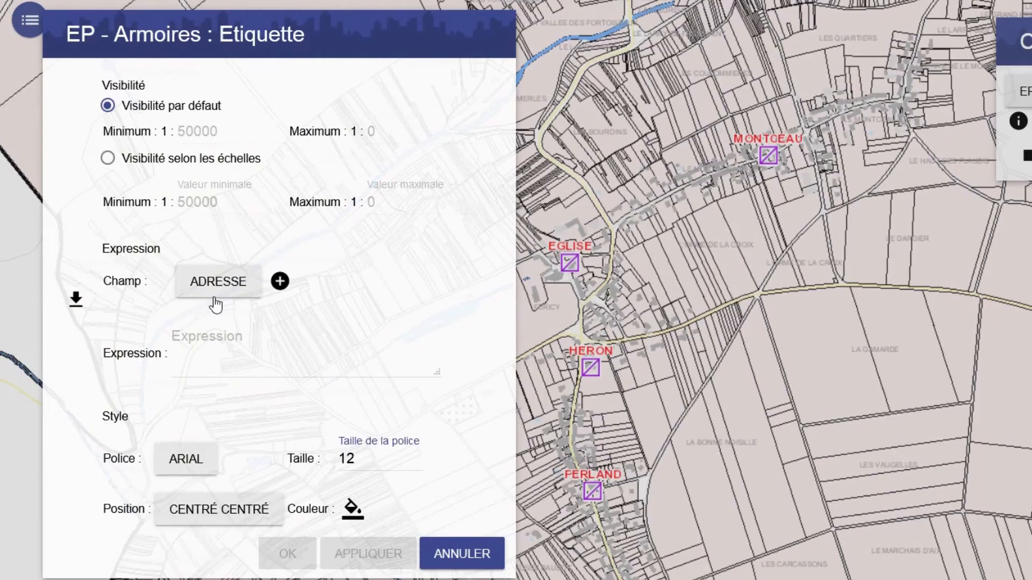
click(215, 296)
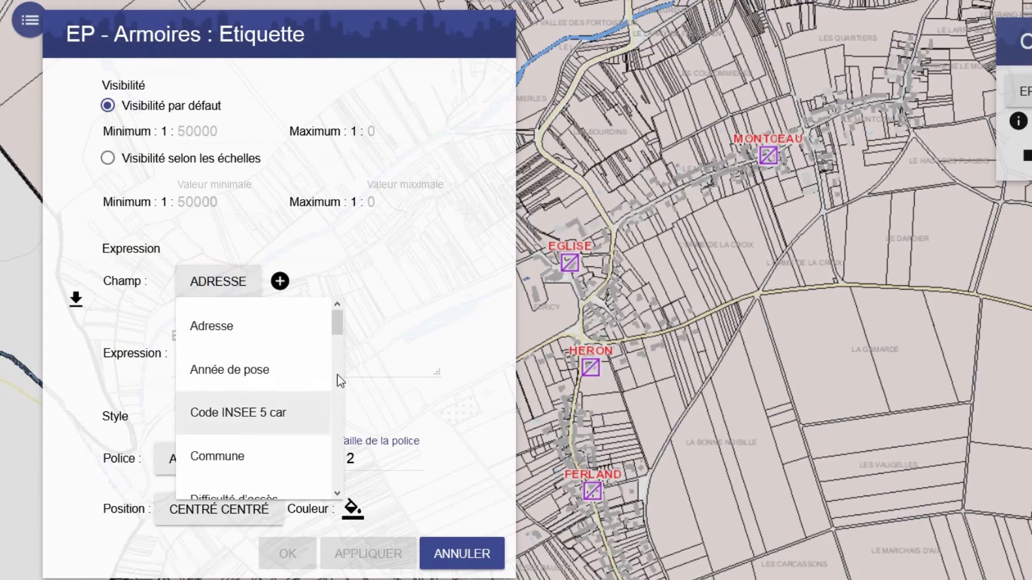
drag(343, 326, 344, 382)
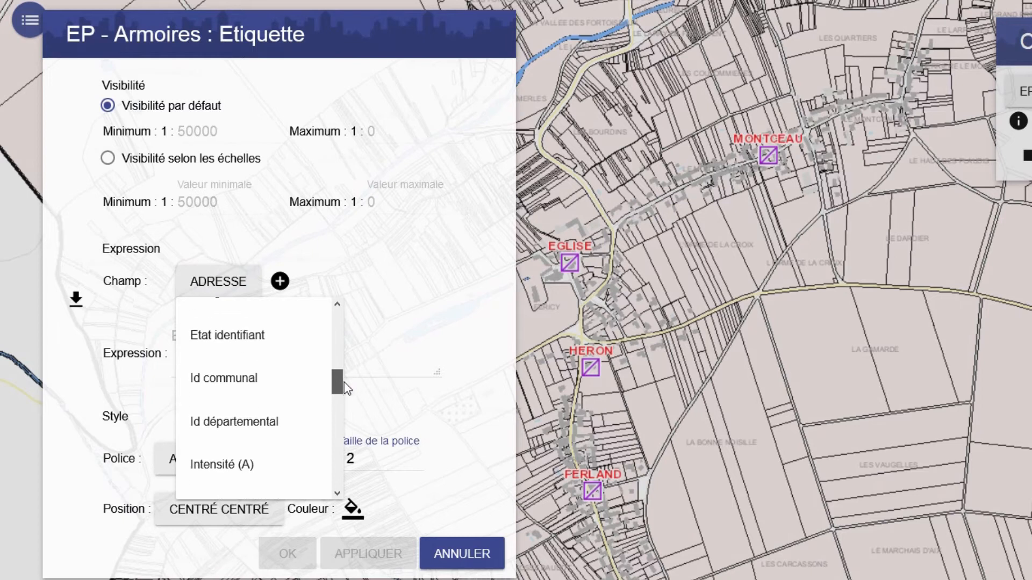
click(260, 376)
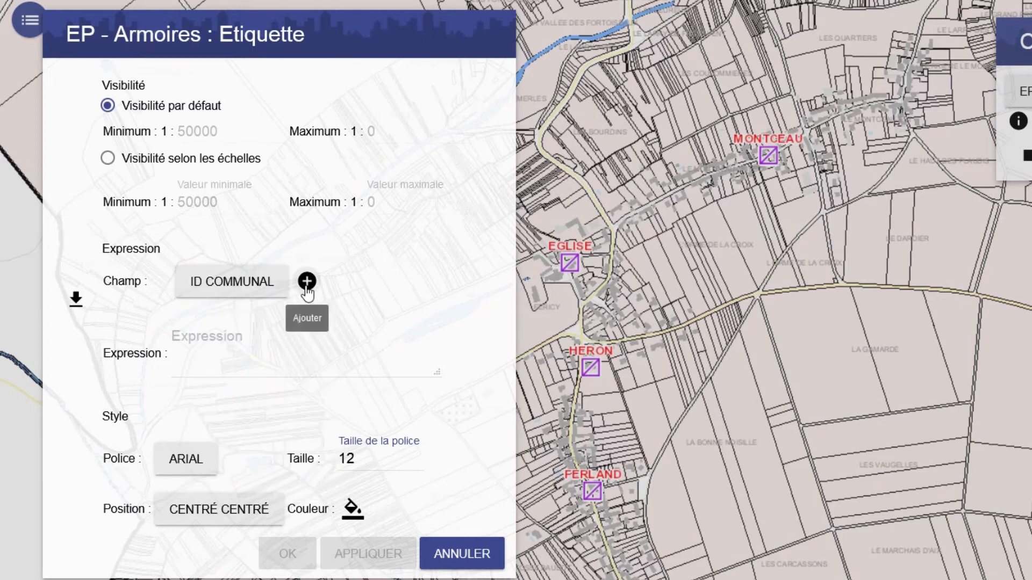
click(307, 282)
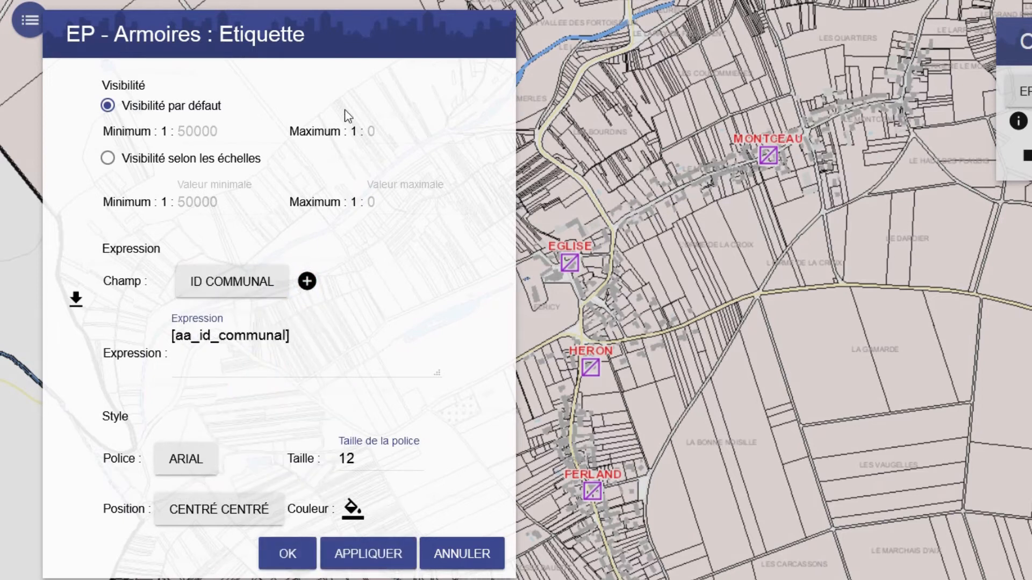
drag(335, 43, 334, 31)
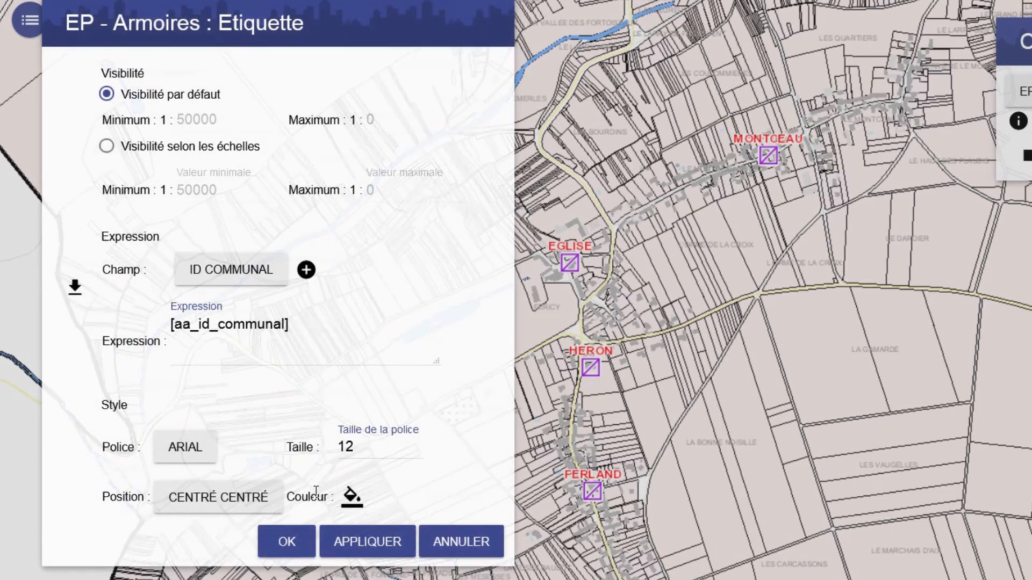
Style the EP - Armoires labels with size 10, dark blue colour and position Centré à droite, and apply them.
drag(376, 454, 340, 453)
text(1)
click(351, 496)
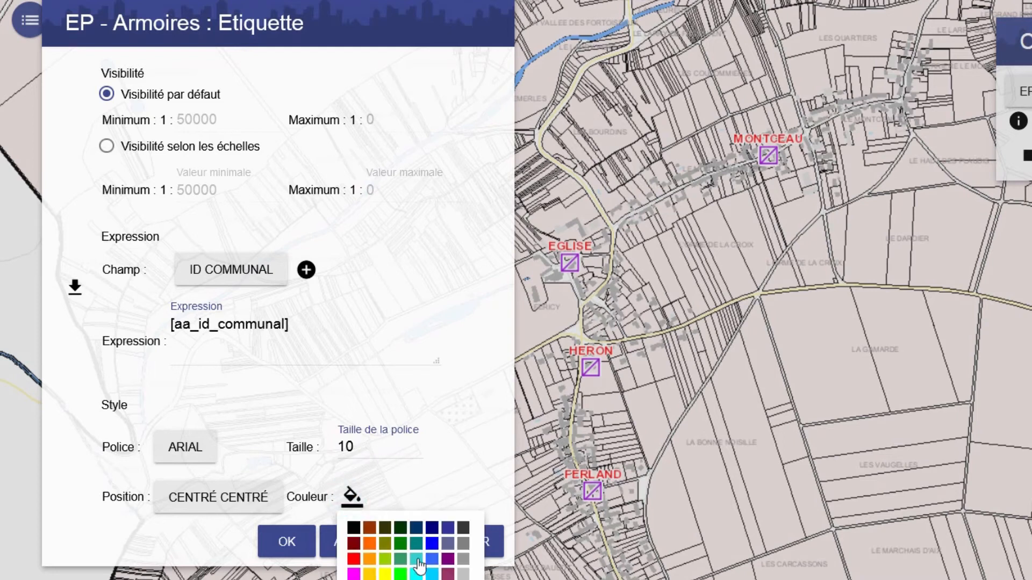
click(432, 528)
click(234, 497)
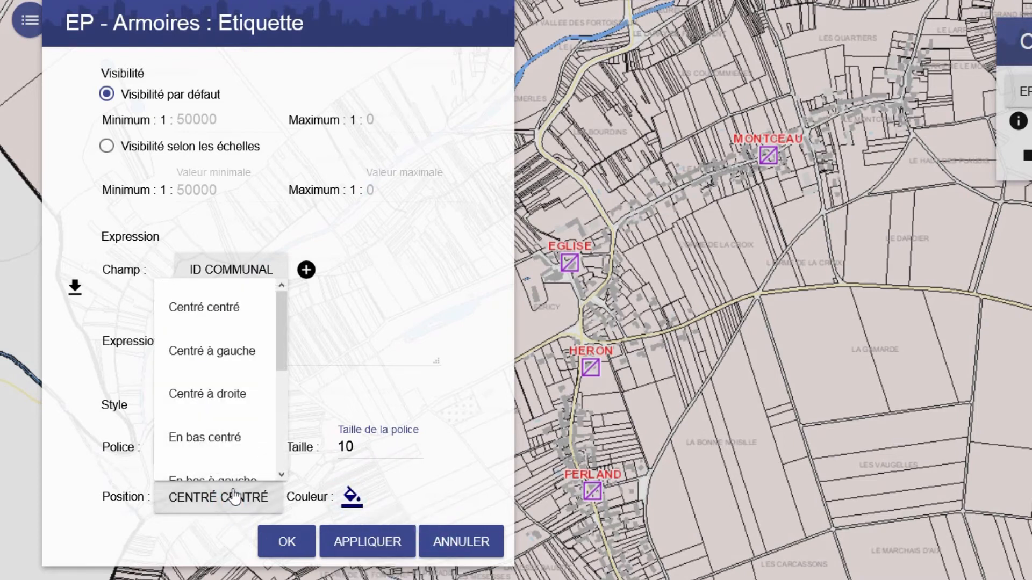
click(237, 409)
click(381, 547)
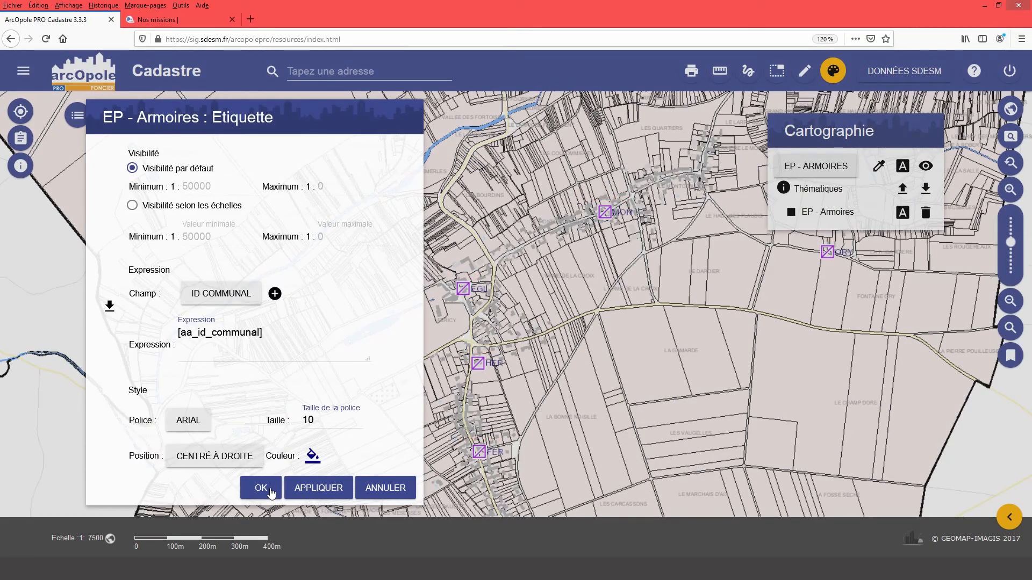
click(261, 488)
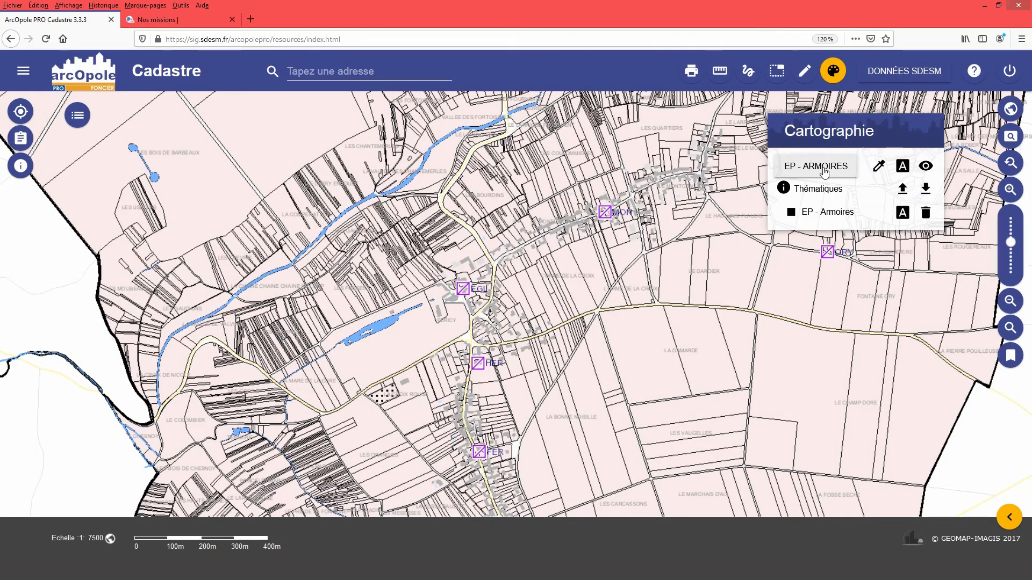
Switch the CAD - Bâtiments layer to visibility by scale with a minimum of 1:5000.
click(825, 171)
click(875, 202)
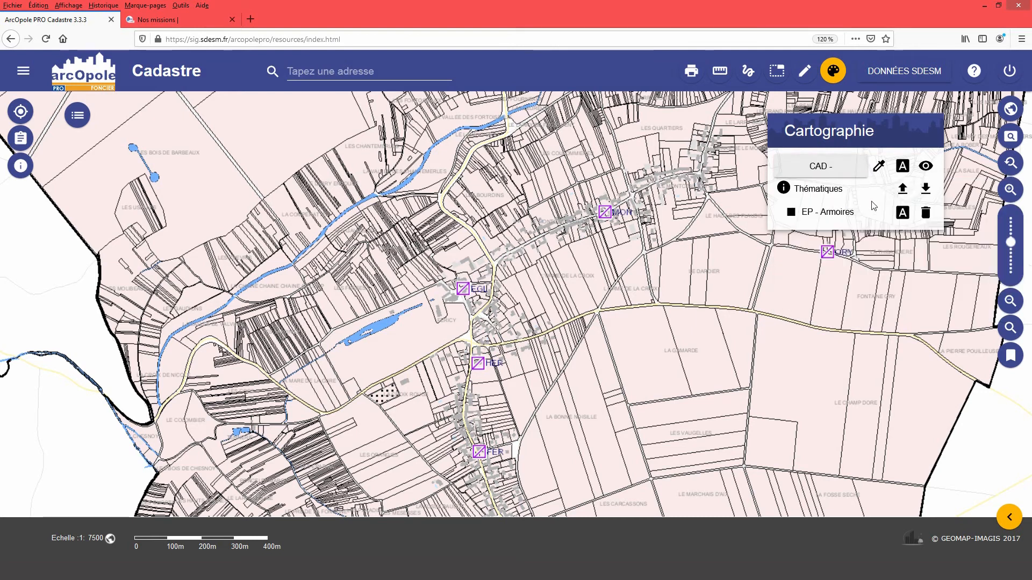
click(925, 165)
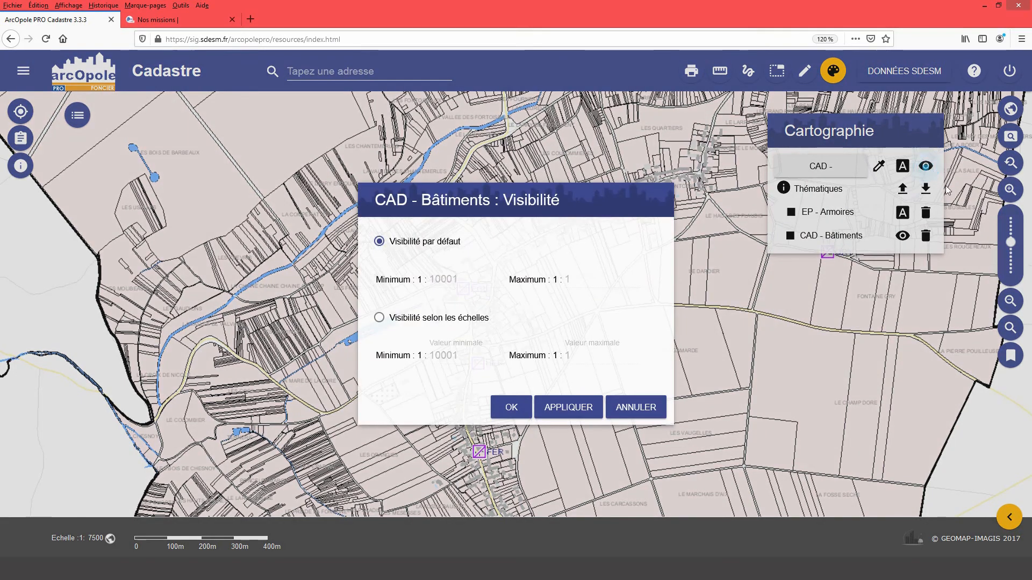
click(379, 318)
click(459, 355)
double_click(457, 355)
text(5000)
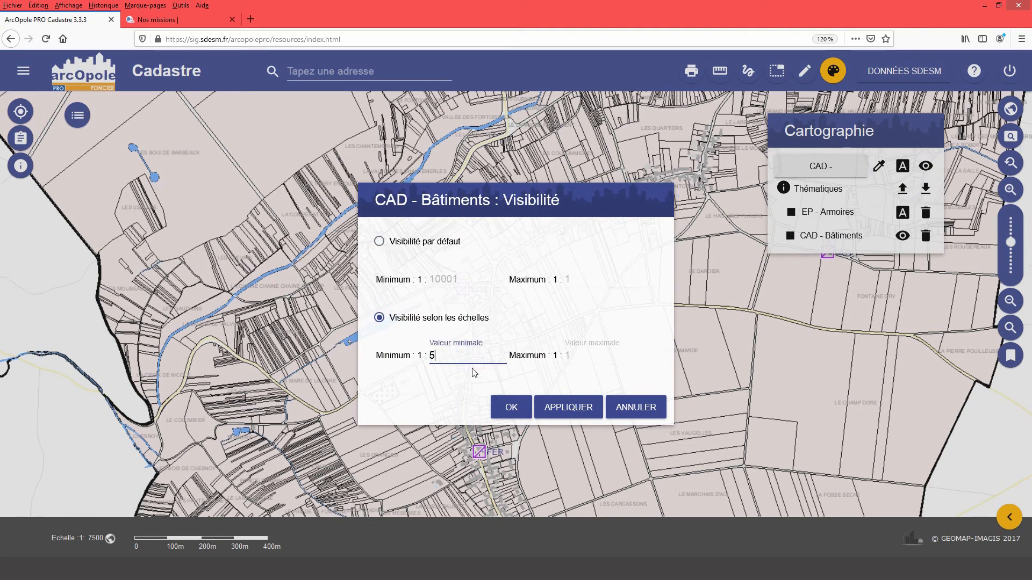
Set the maximum visibility scale of CAD - Bâtiments to 1:1000 and apply the scale limits to the map.
click(582, 354)
double_click(567, 354)
text(1000)
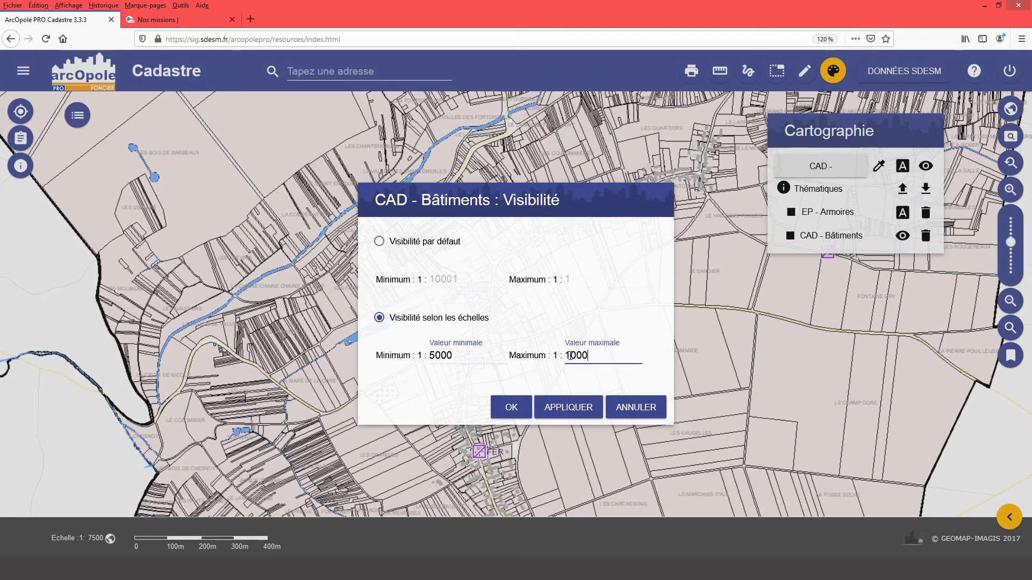
click(565, 410)
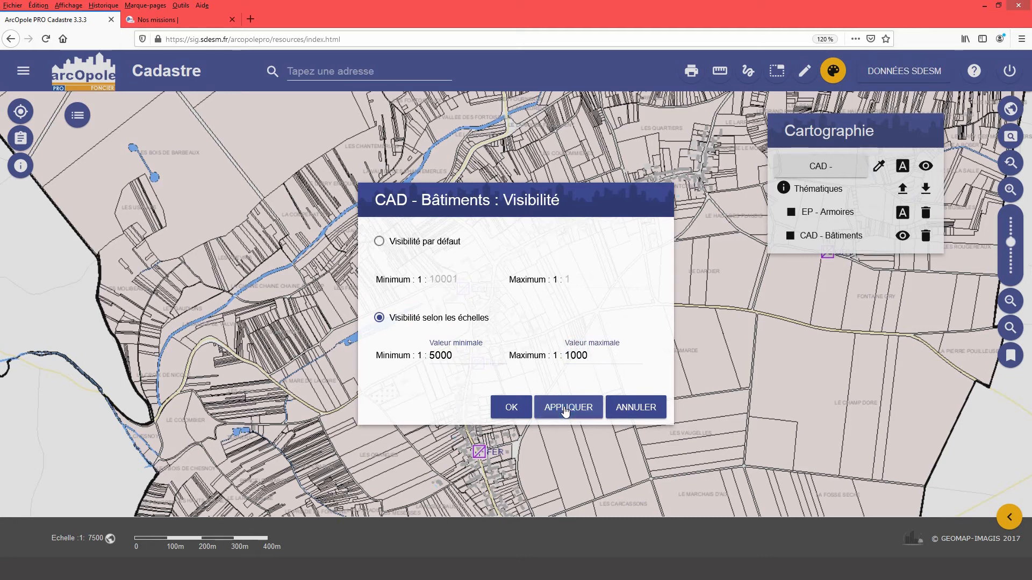
click(514, 415)
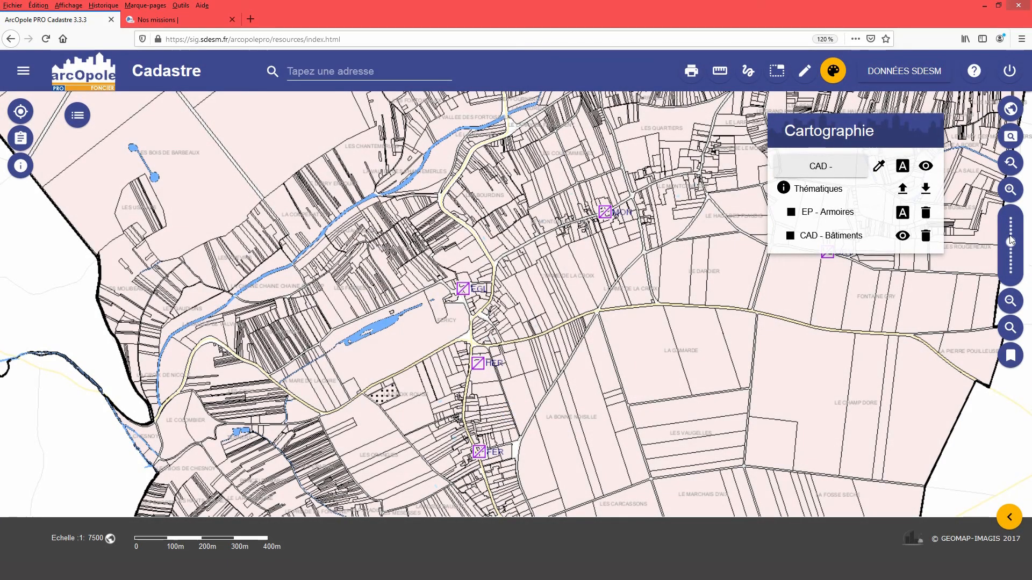
click(1010, 190)
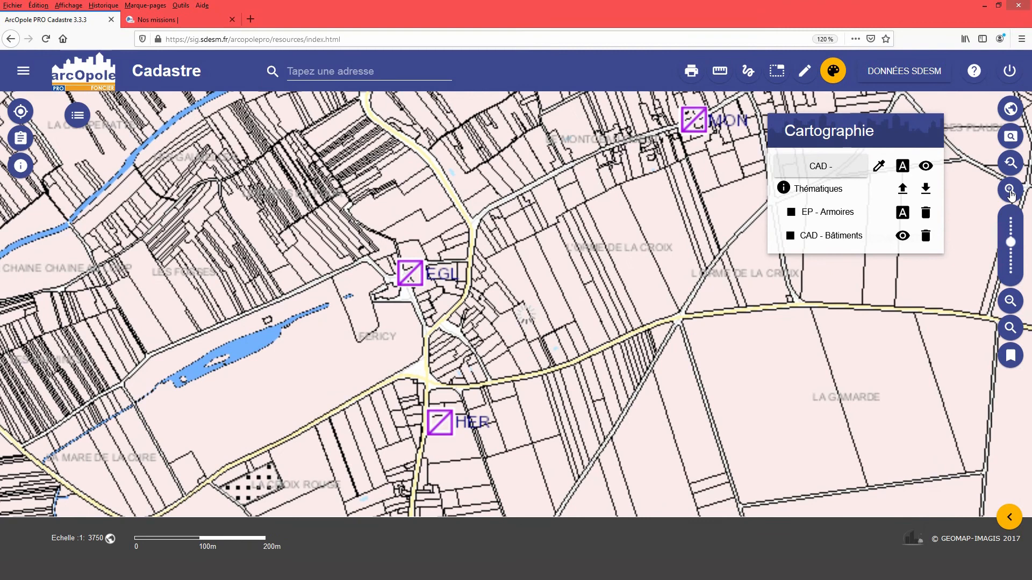
Export the map context from the Géosignets with Etat de la carte and Thématiques included, and save the generated aOp.wvs file.
click(1010, 190)
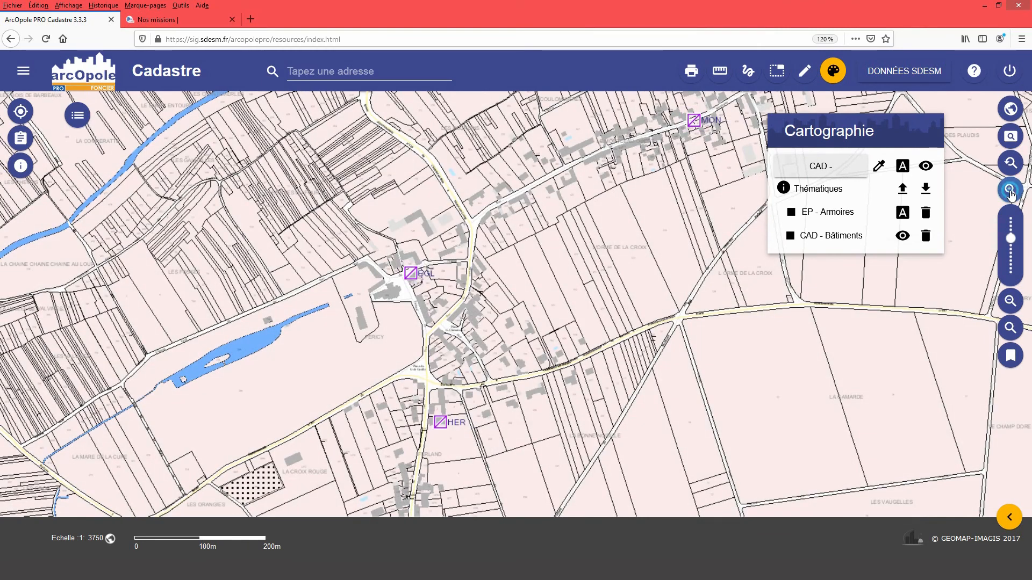
click(1010, 192)
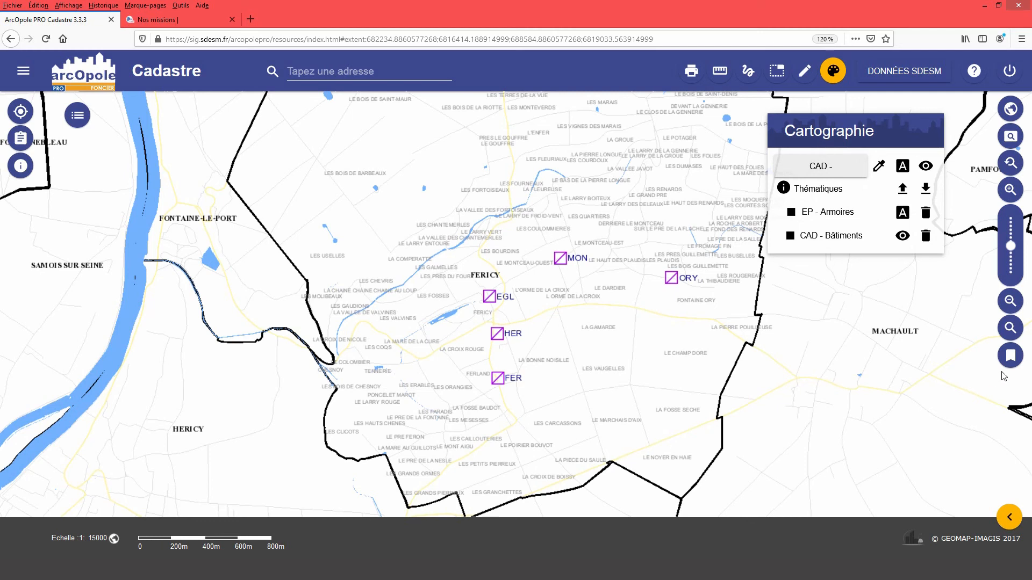
click(1010, 356)
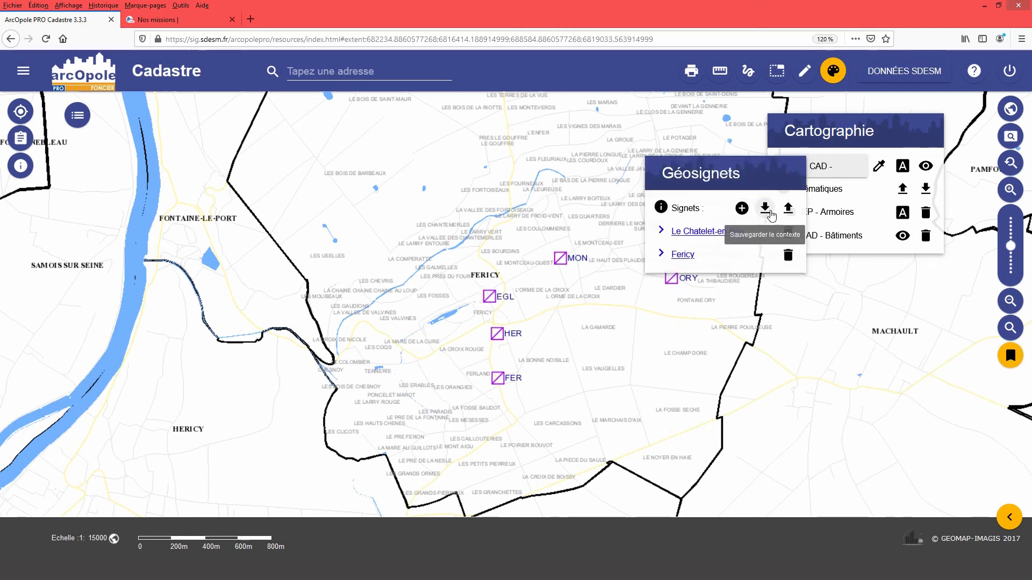
click(769, 213)
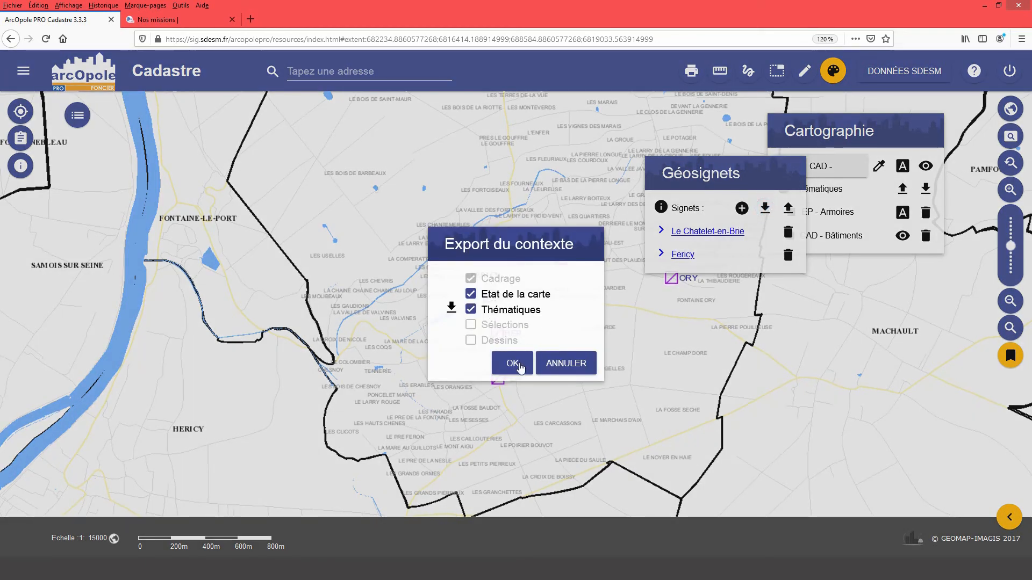
click(512, 364)
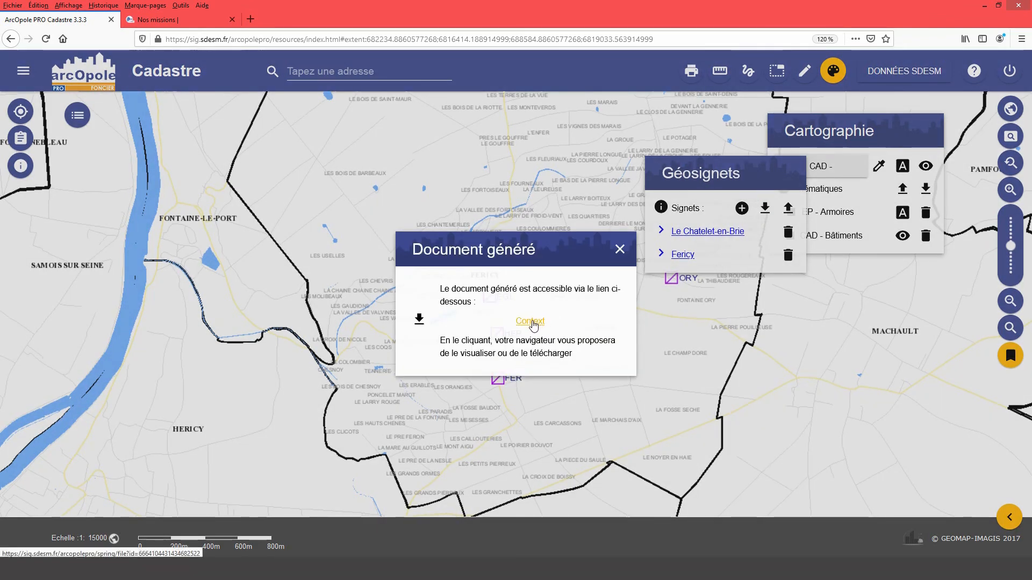
click(532, 322)
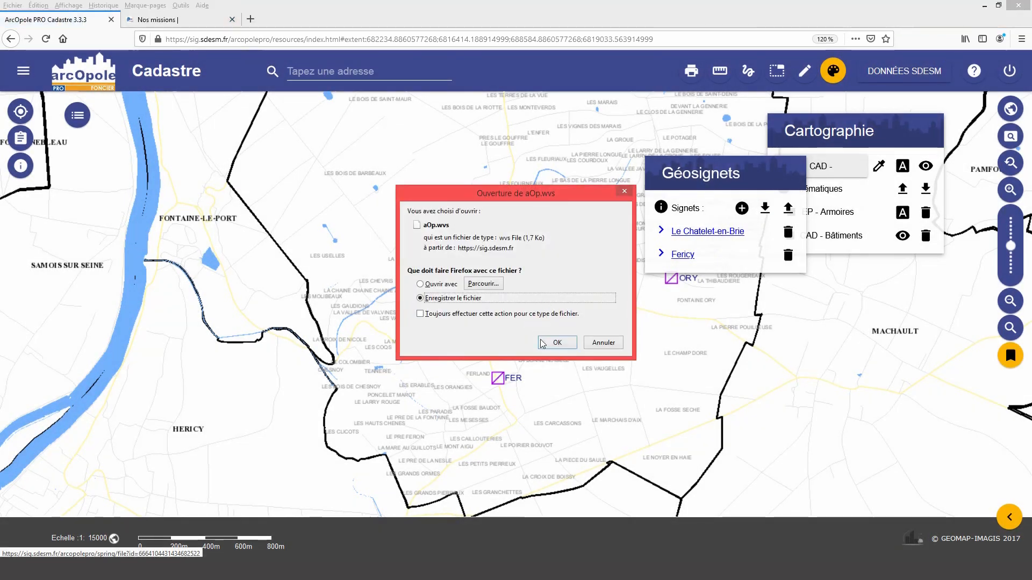
click(544, 346)
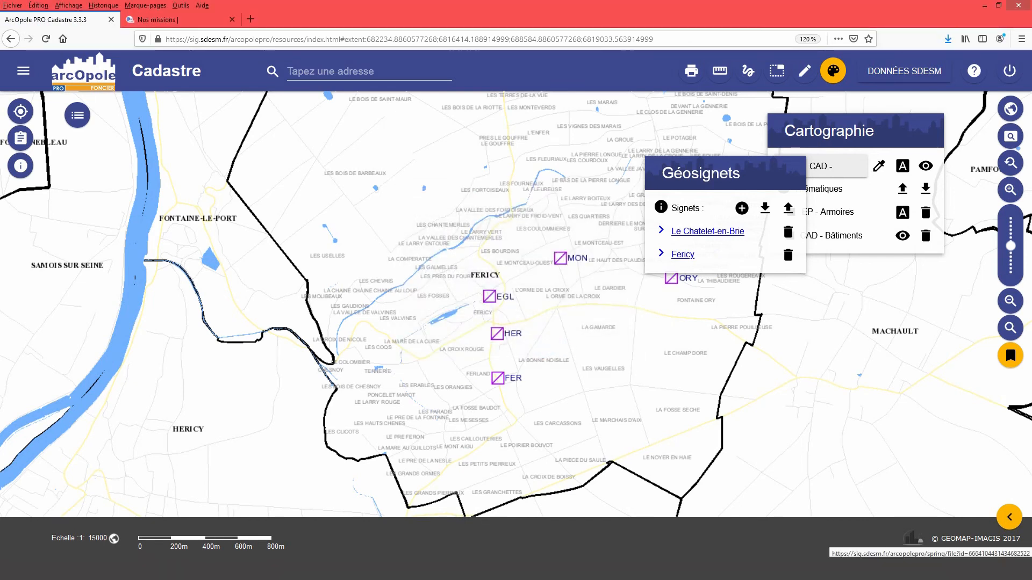
Switch to the Téléchargements folder in File Explorer and rename aOp.wvs as Personnalisation EP et Cadastre.wvs.
click(75, 544)
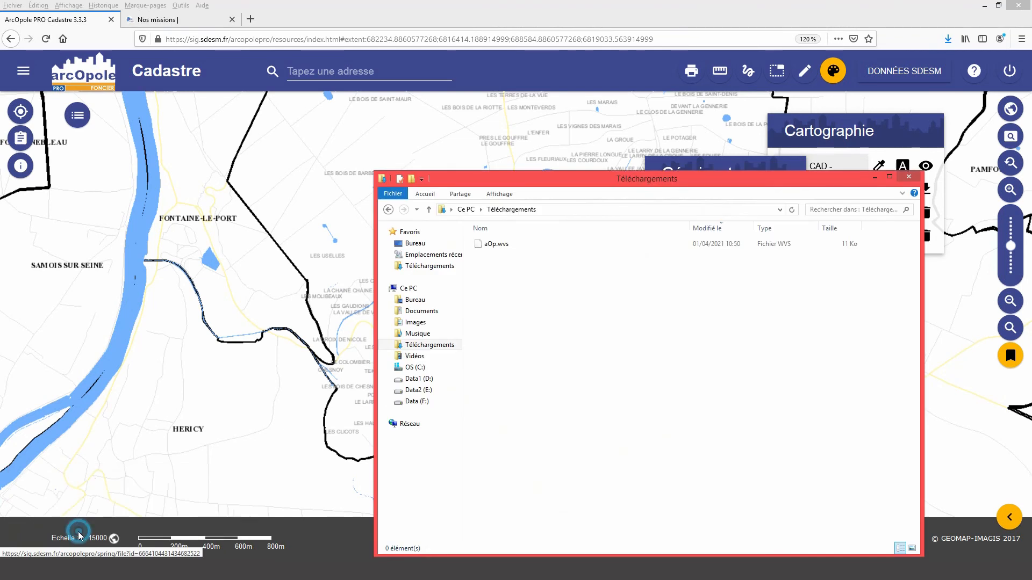
click(497, 248)
click(497, 244)
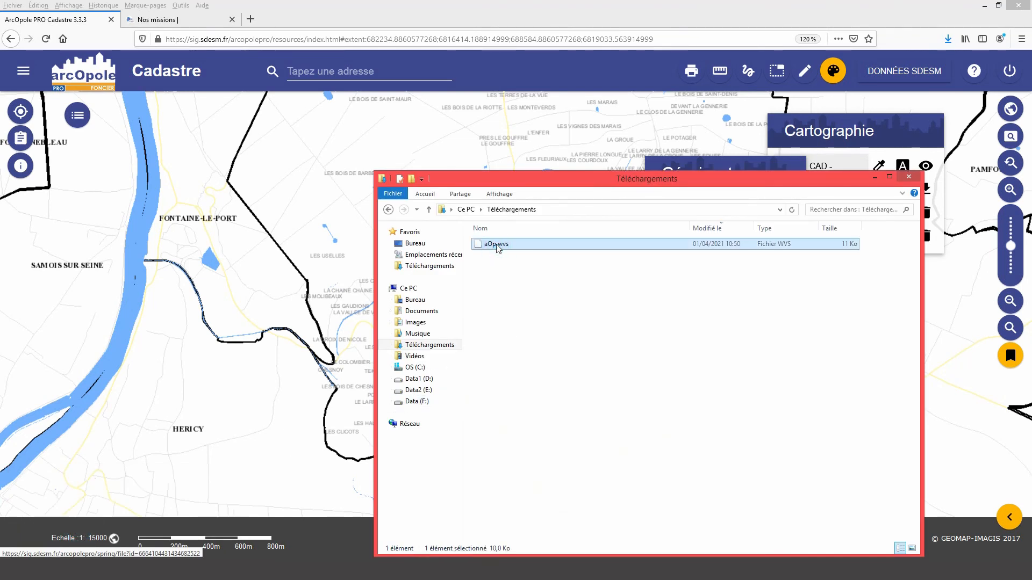
drag(497, 245, 490, 245)
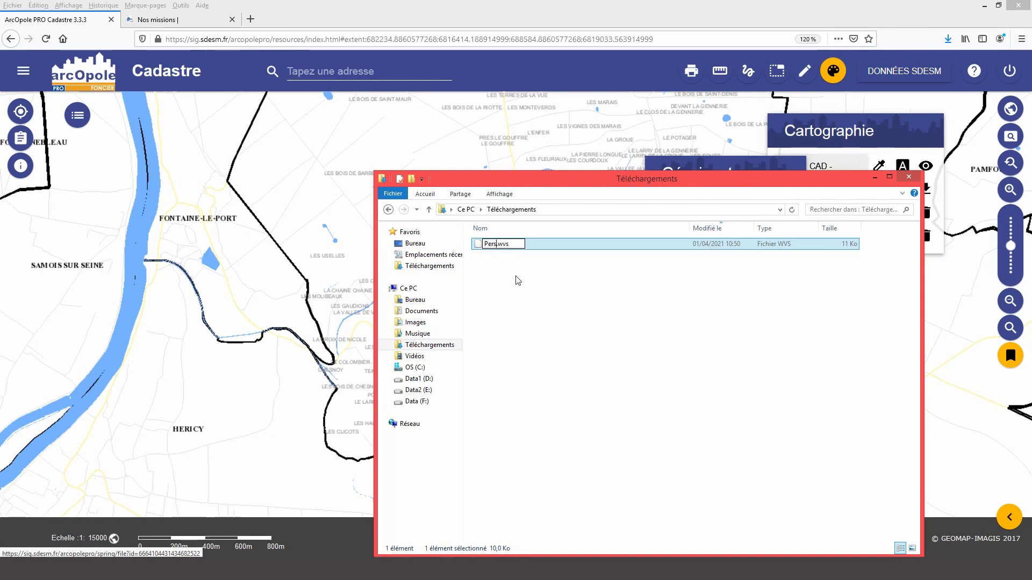
text(onnalisatio)
text(n )
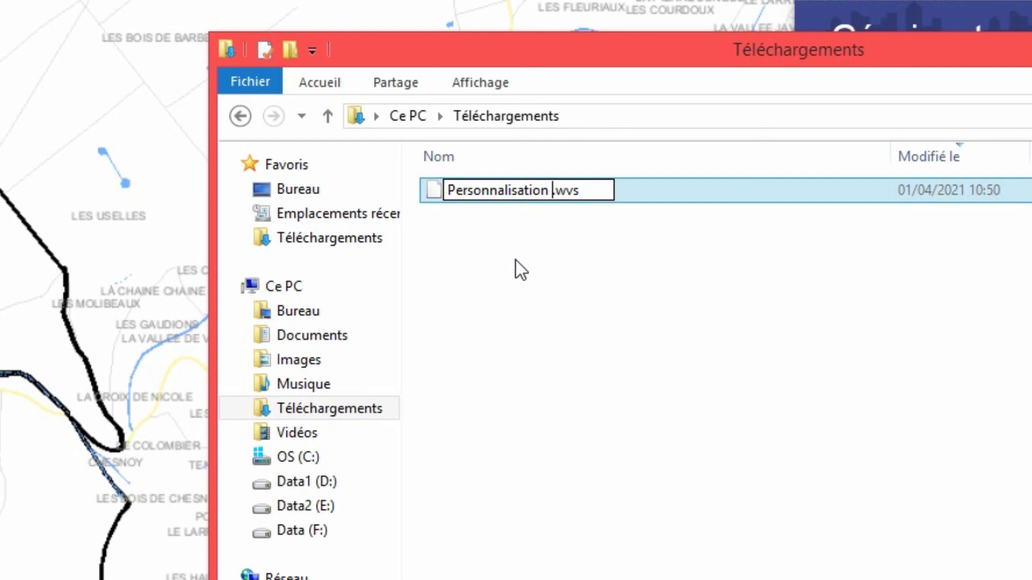
text(EP et Cadastre)
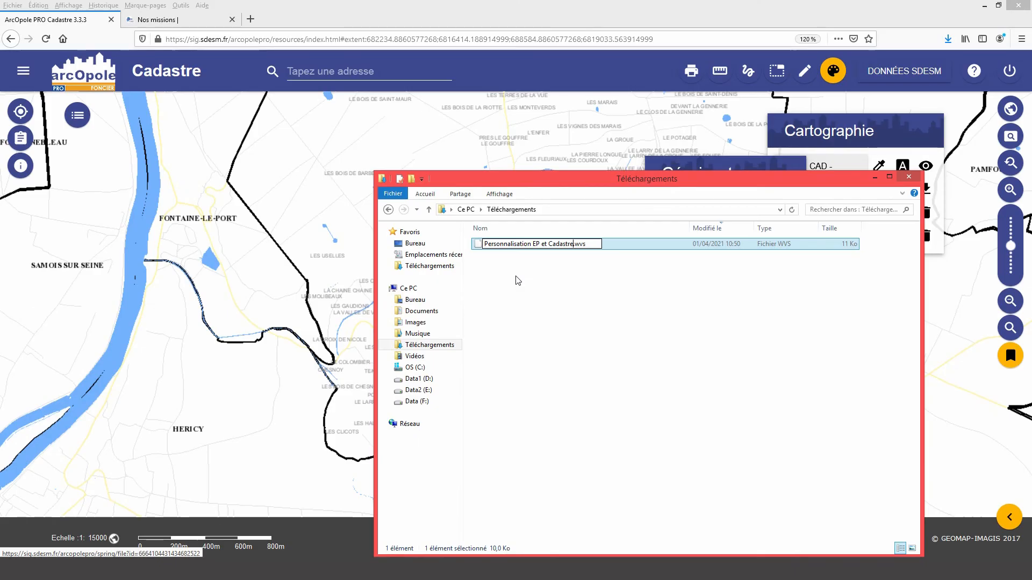
click(517, 277)
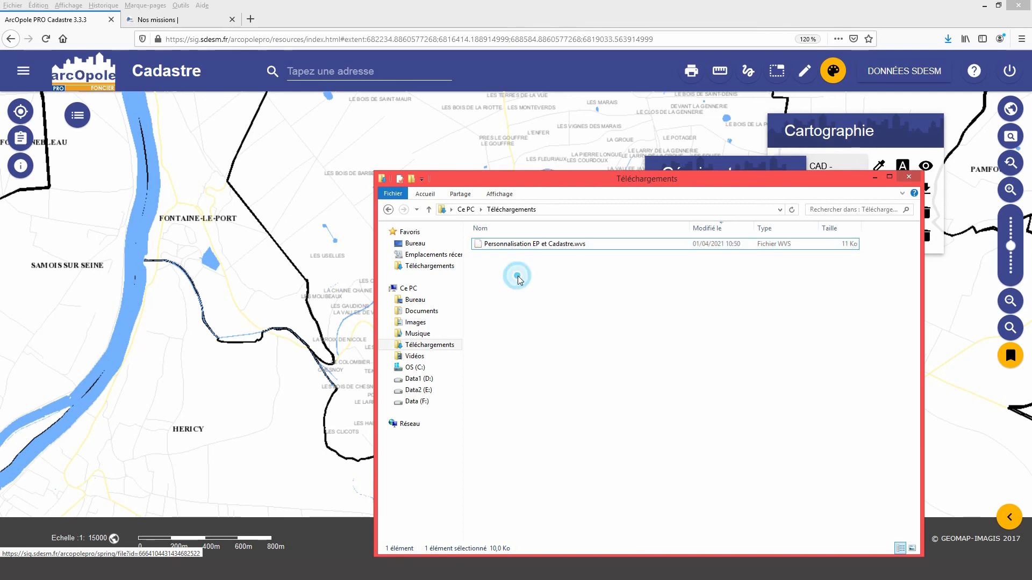